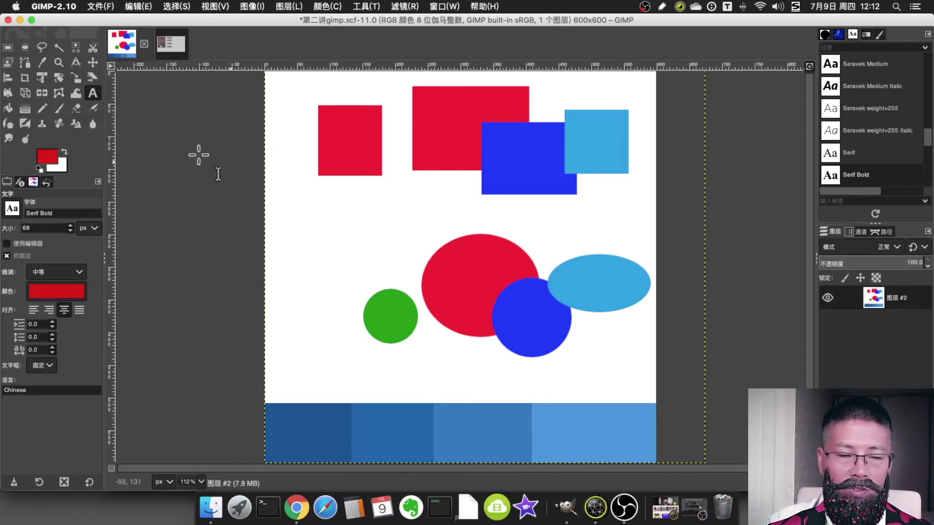
# Select a rectangle left of the large red ellipse and fill it with solid red.
pyautogui.click(10, 48)
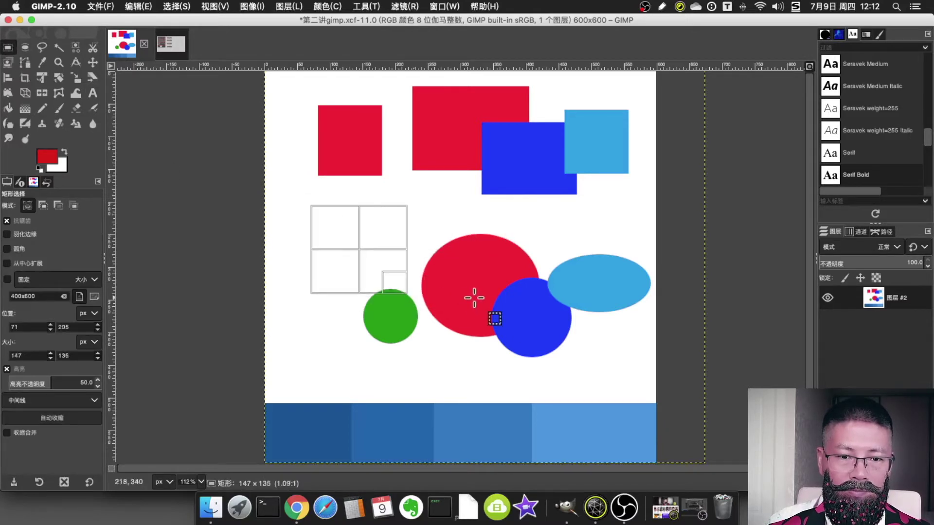
pyautogui.moveTo(445, 300); pyautogui.dragTo(446, 283)
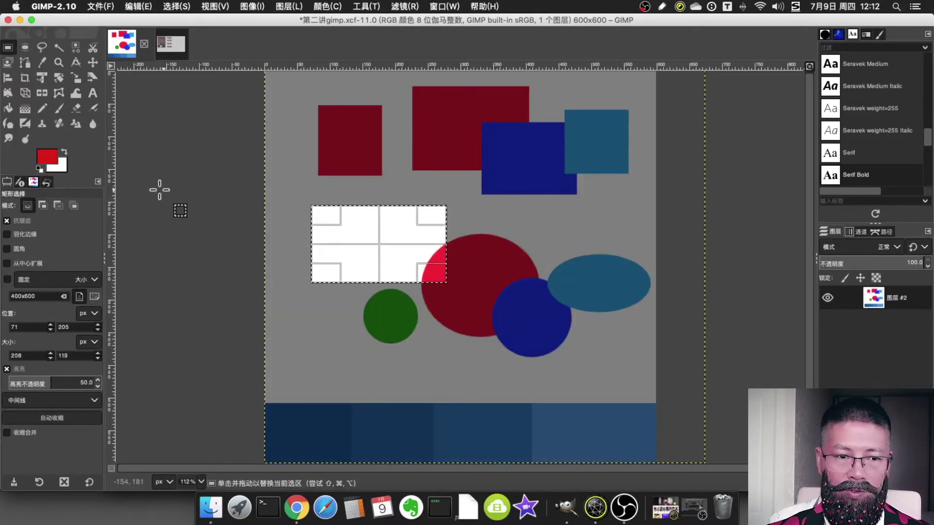
pyautogui.click(9, 110)
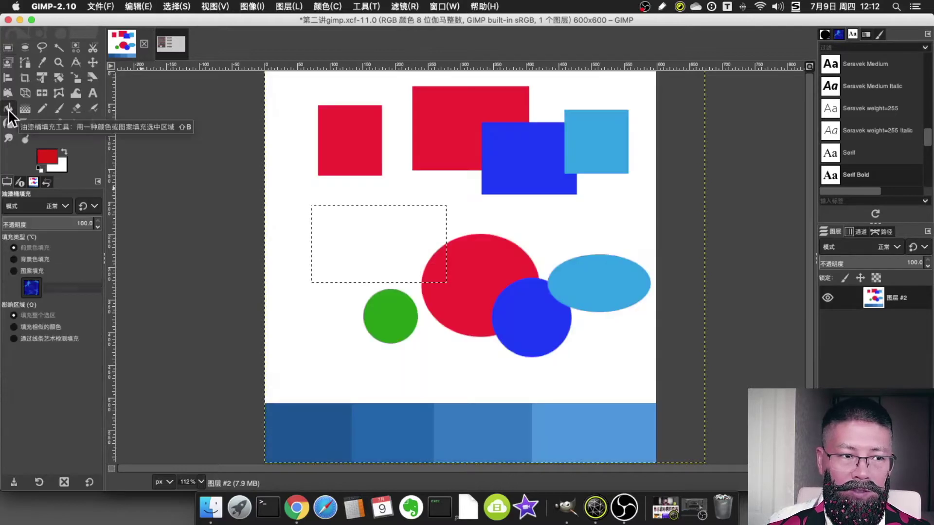
pyautogui.click(364, 228)
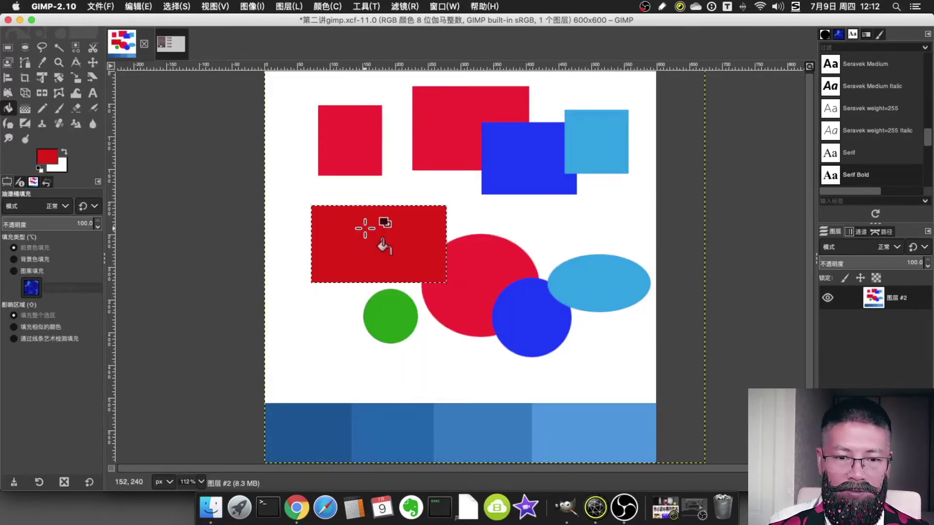
pyautogui.click(25, 47)
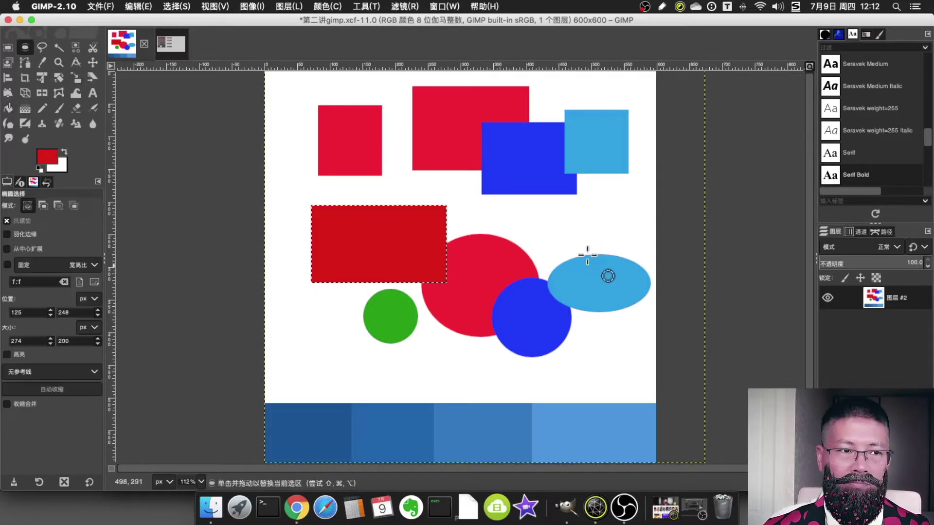
# Select a circle over the middle shapes and fill it with dark blue 2630ac.
pyautogui.moveTo(461, 179); pyautogui.dragTo(587, 304)
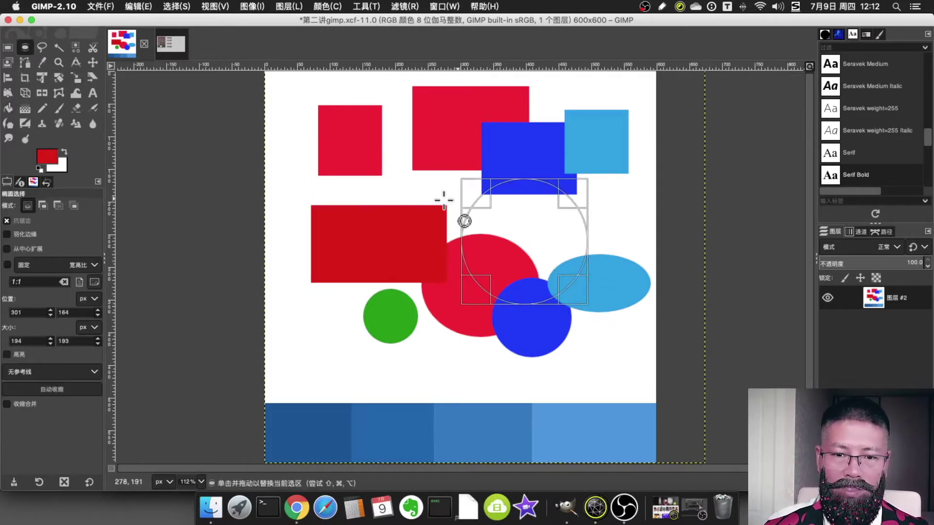
pyautogui.click(55, 156)
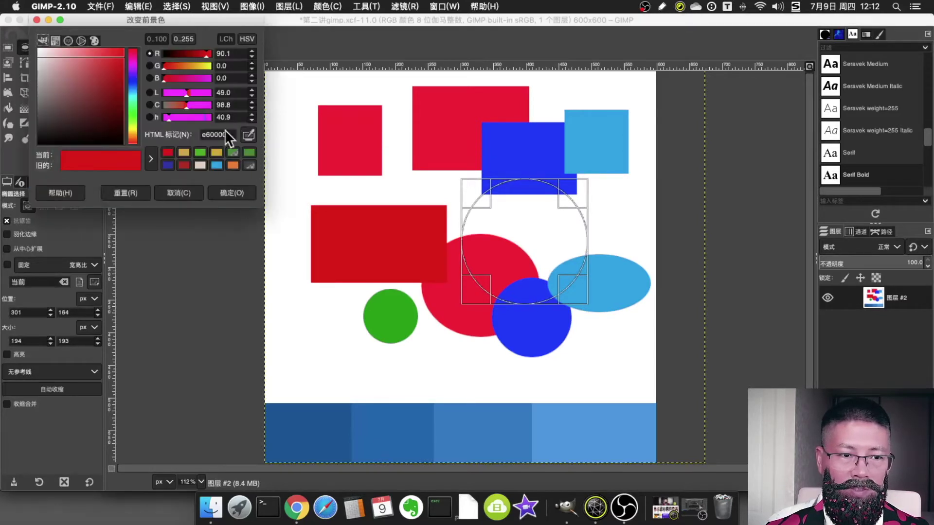
pyautogui.click(168, 165)
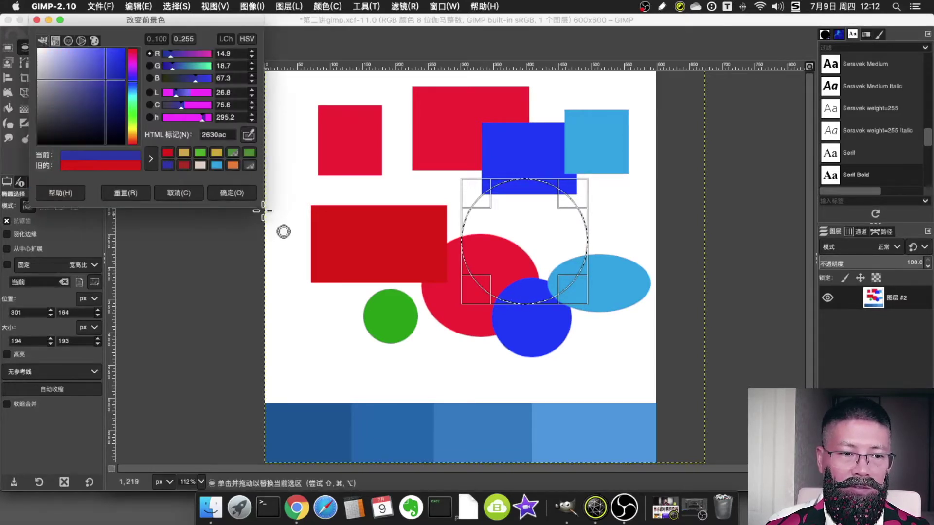
pyautogui.press('Return')
pyautogui.press('Return')
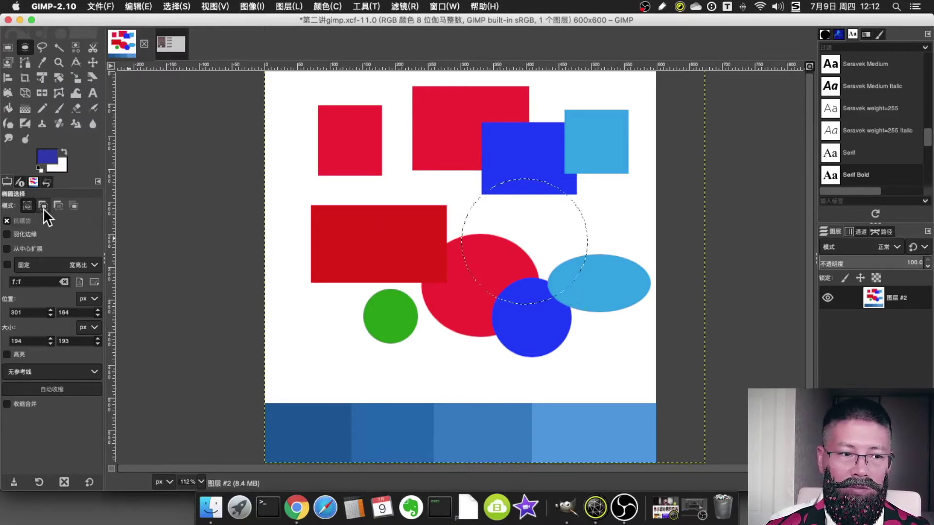
pyautogui.click(8, 108)
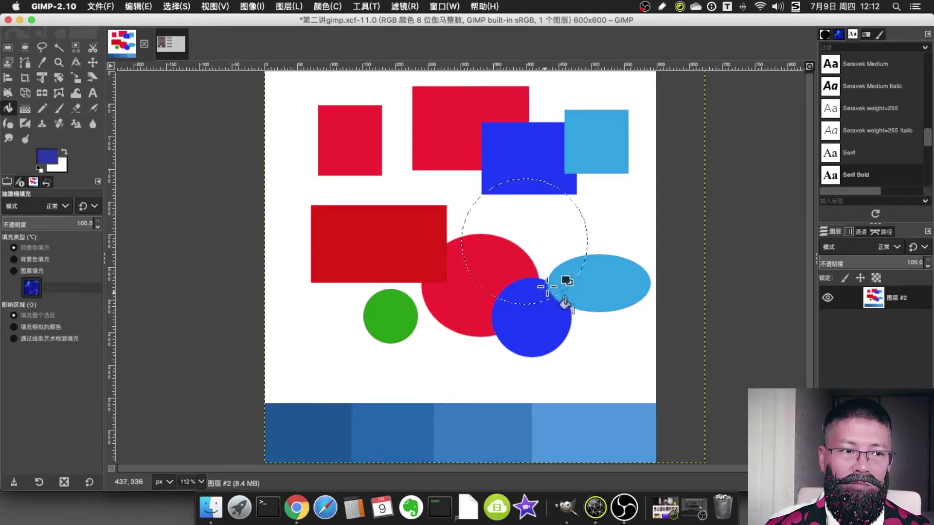
pyautogui.click(510, 237)
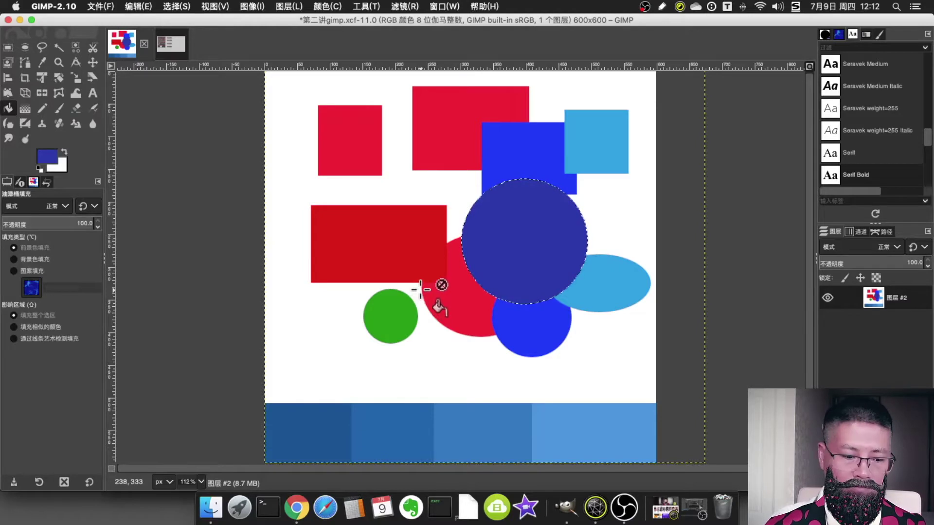
pyautogui.click(24, 108)
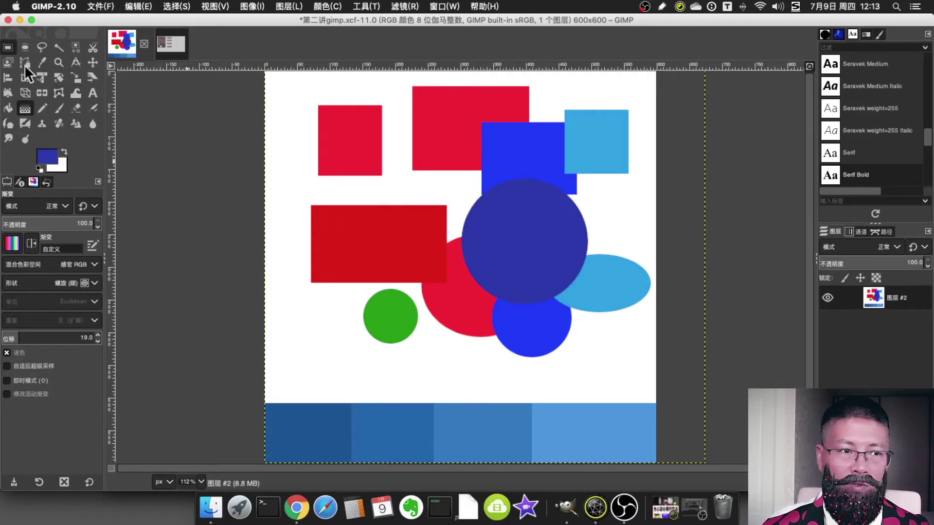
# Draw a gradient across a rectangular selection around the green circle.
pyautogui.press('r')
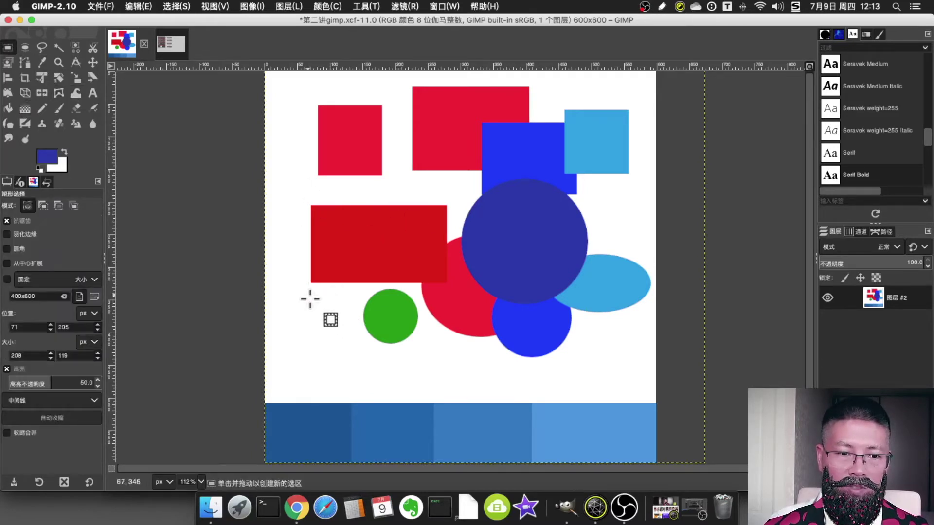
pyautogui.moveTo(298, 293); pyautogui.dragTo(488, 370)
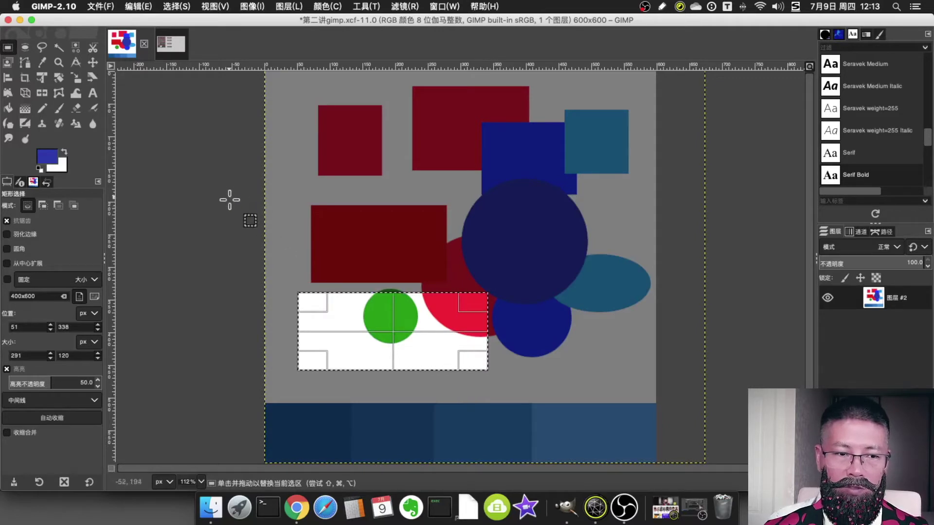
pyautogui.press('g')
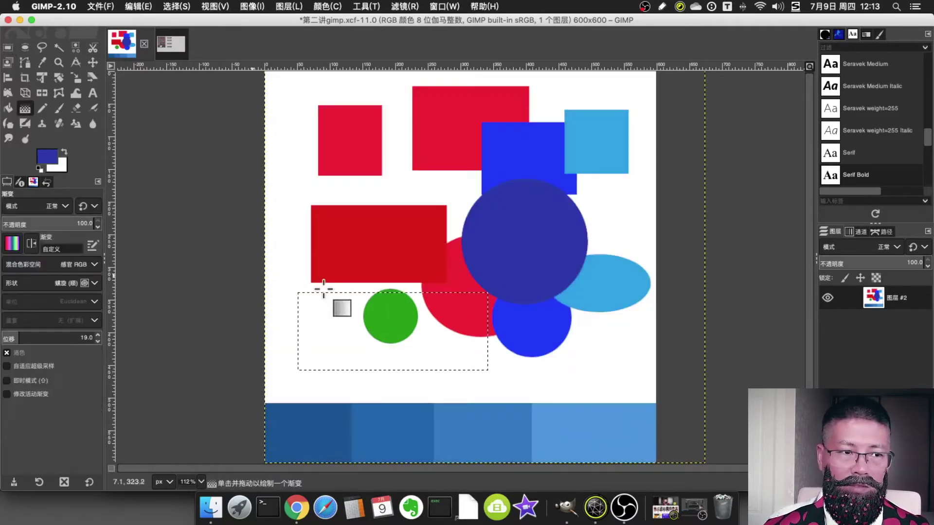
pyautogui.moveTo(301, 369); pyautogui.dragTo(483, 299)
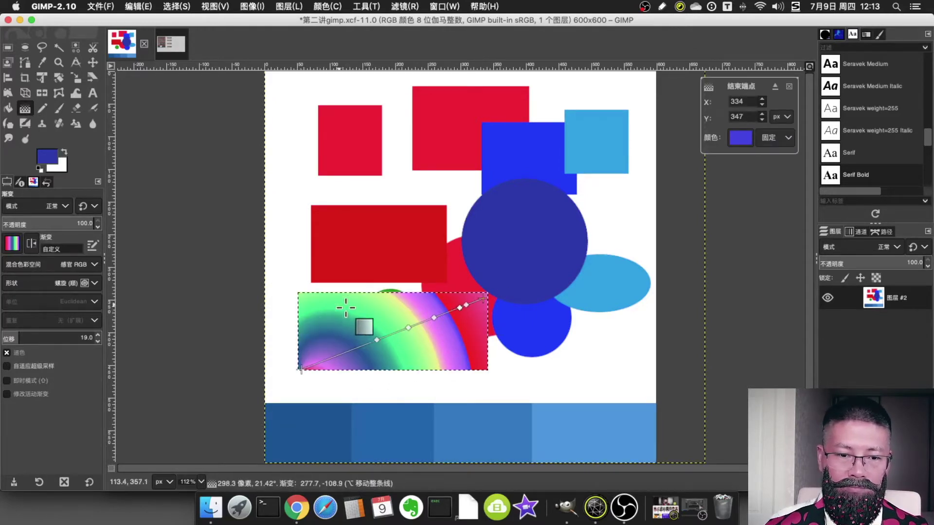
pyautogui.click(358, 327)
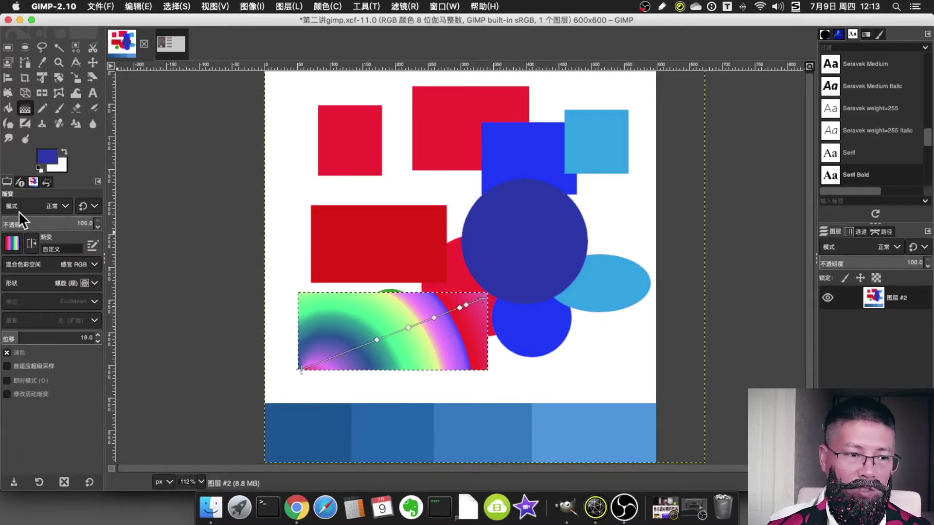
# Switch the gradient to reversed Abstract 1 and adjust its colour stops on the line.
pyautogui.click(12, 246)
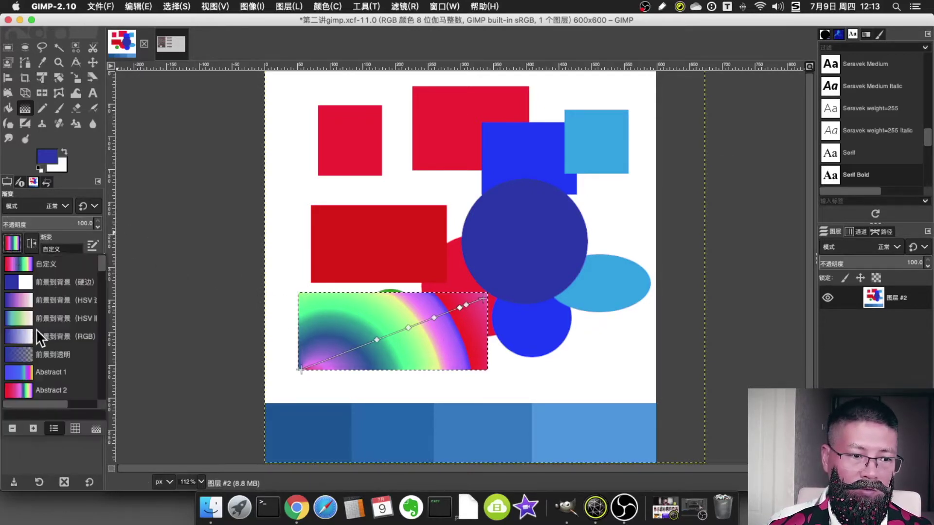
pyautogui.click(37, 370)
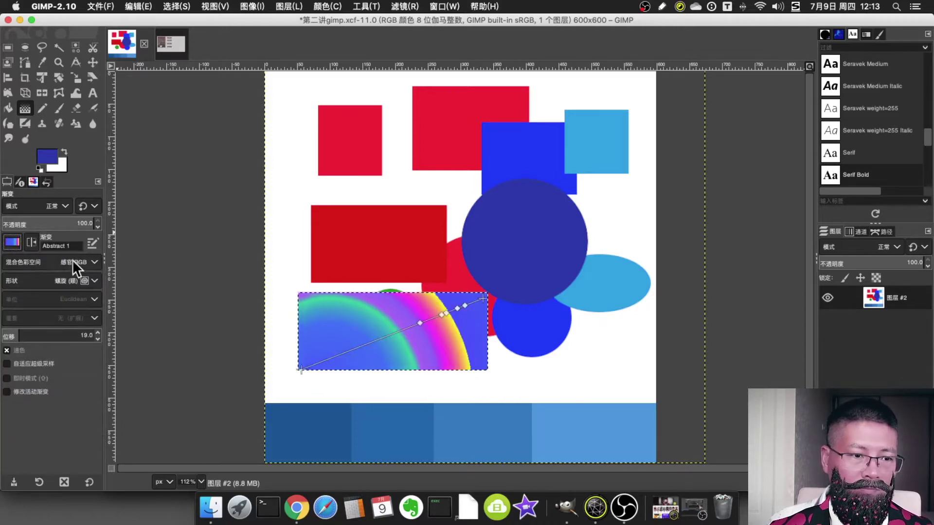
pyautogui.click(32, 243)
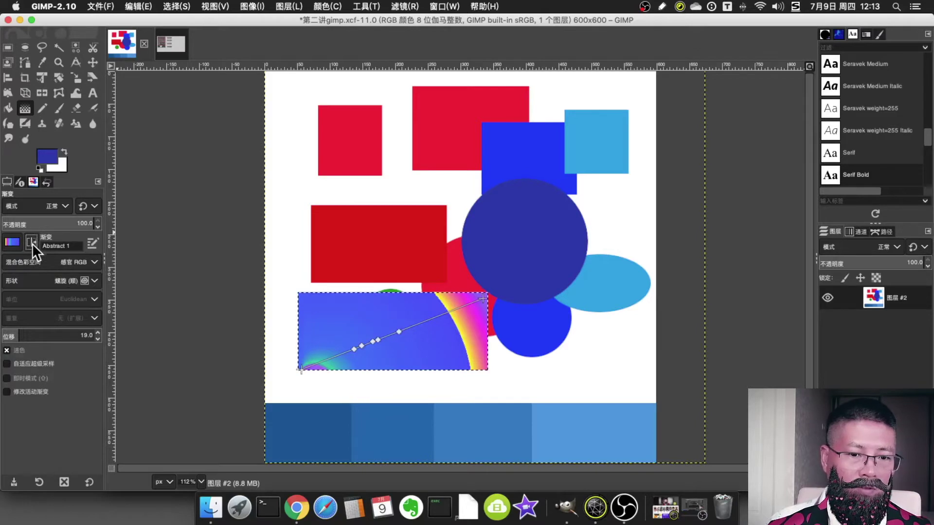
pyautogui.moveTo(399, 332); pyautogui.dragTo(435, 317)
pyautogui.click(377, 340)
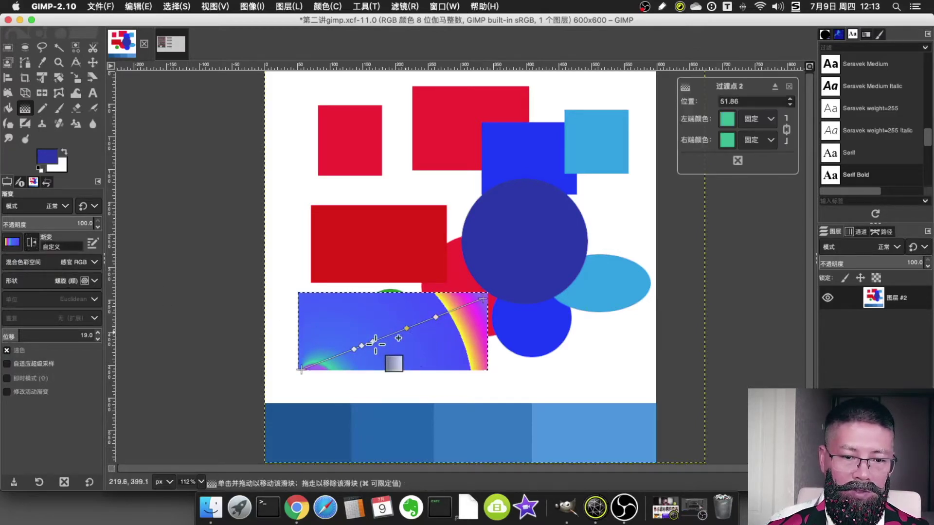
pyautogui.moveTo(378, 340); pyautogui.dragTo(365, 345)
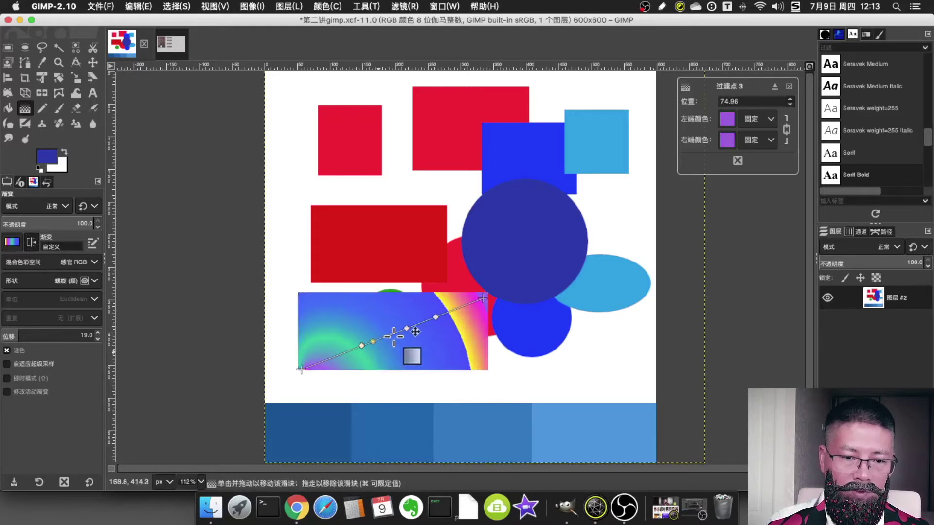
pyautogui.moveTo(373, 342); pyautogui.dragTo(392, 335)
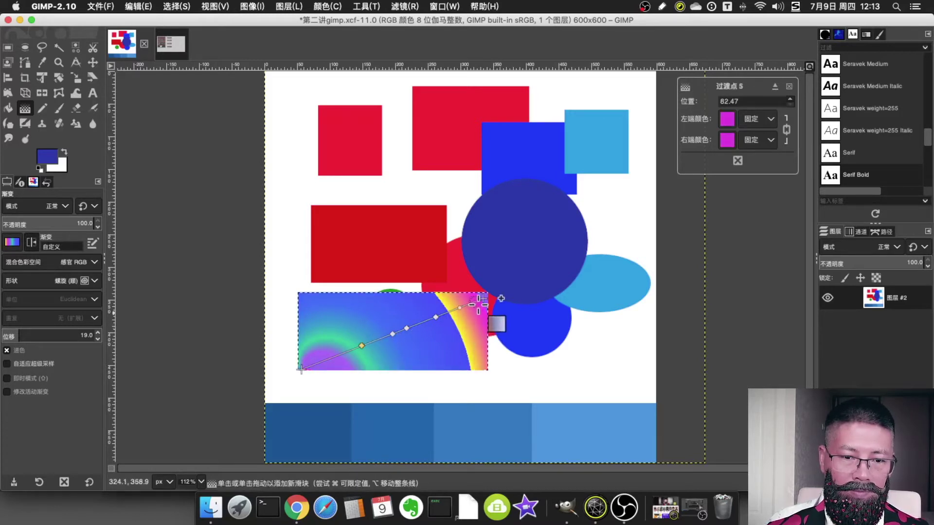
pyautogui.moveTo(501, 295); pyautogui.dragTo(456, 319)
pyautogui.moveTo(398, 335); pyautogui.dragTo(406, 332)
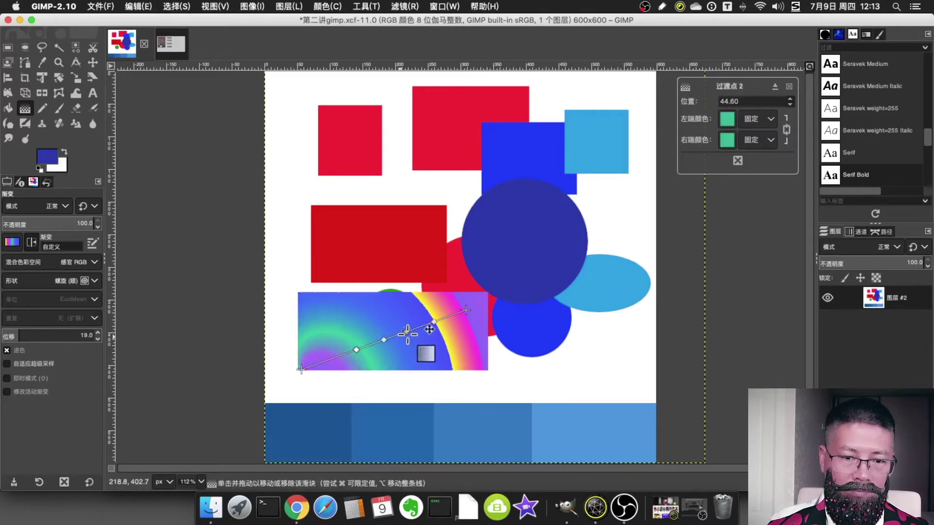
# Change the gradient shape to square, then angular, and commit the rainbow rectangle.
pyautogui.click(96, 280)
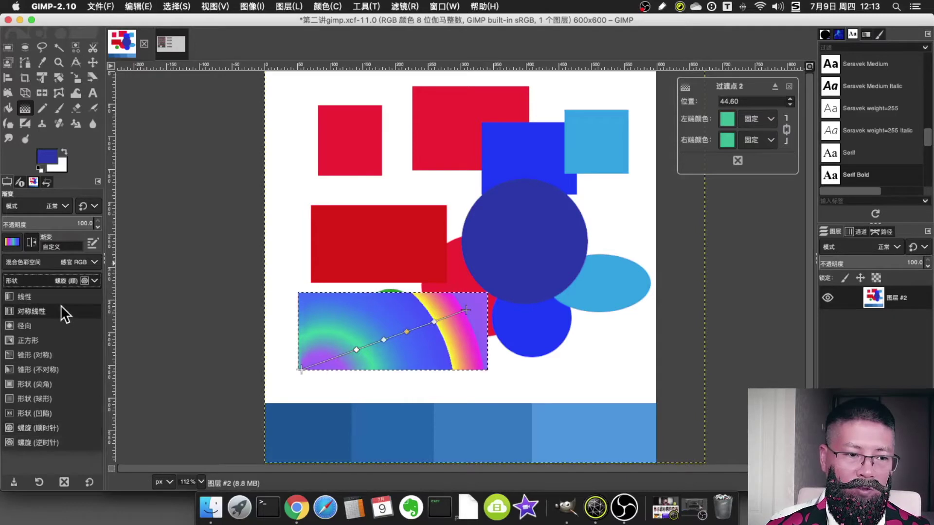
pyautogui.click(23, 341)
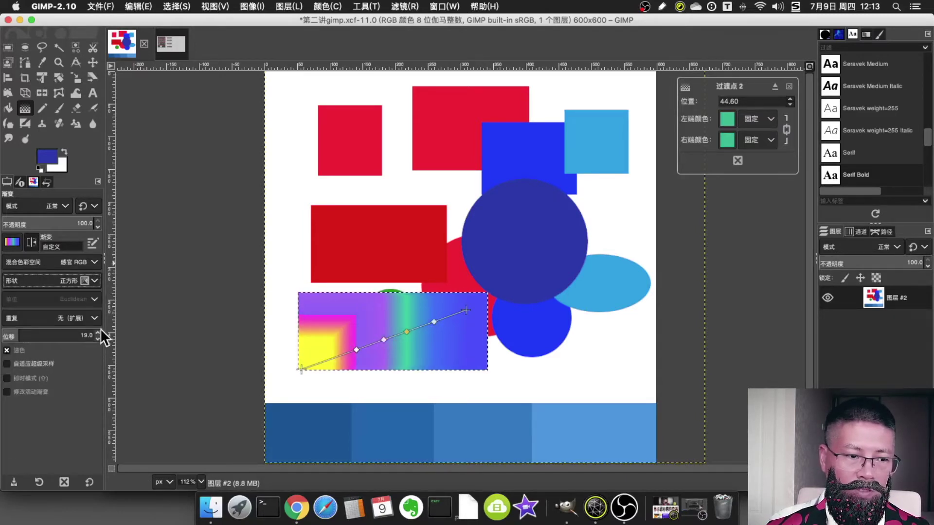
pyautogui.click(98, 281)
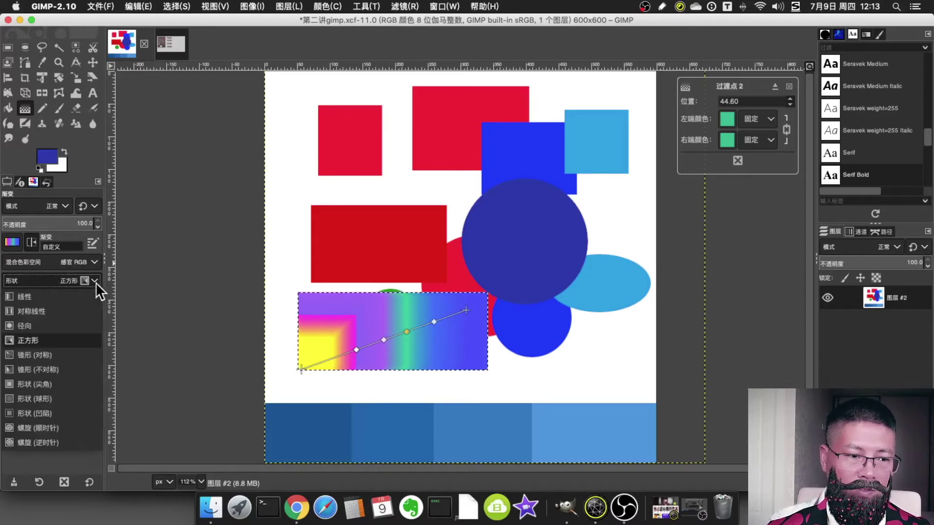
pyautogui.click(51, 384)
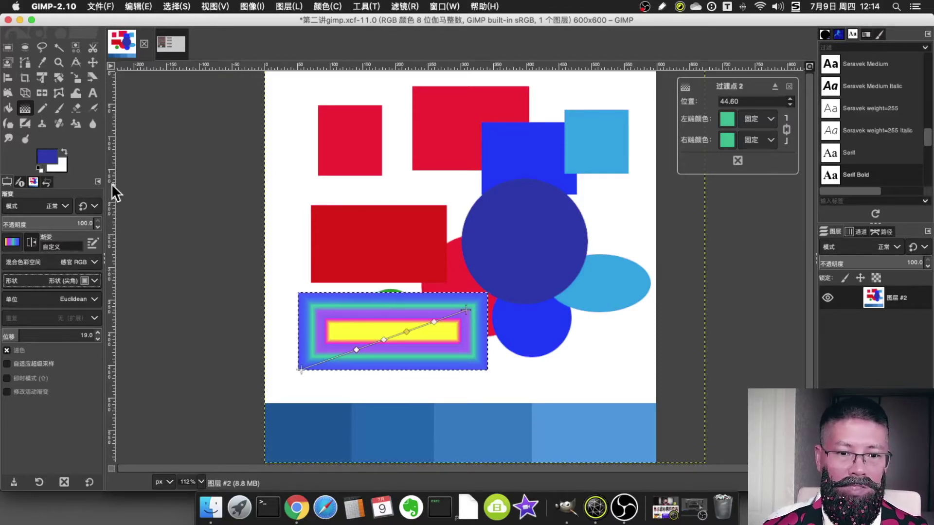
pyautogui.click(41, 109)
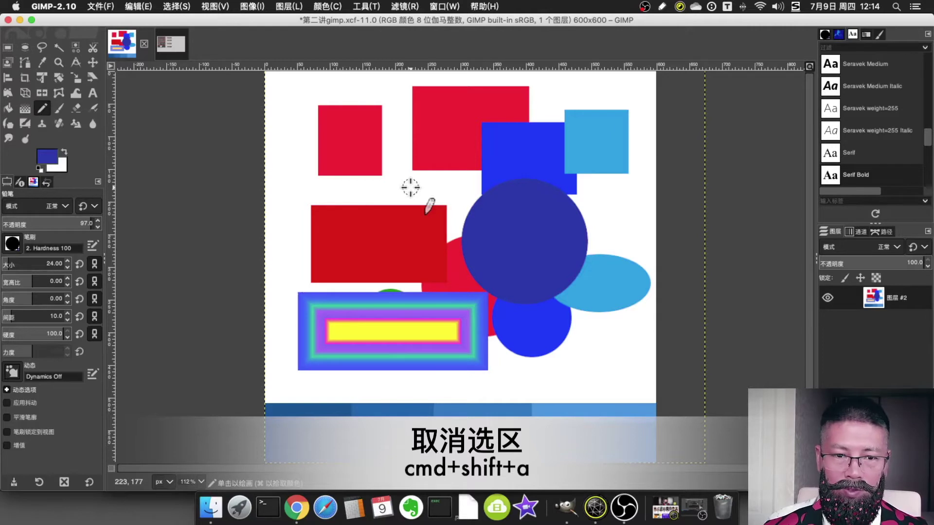
# Set the foreground to teal and paint a hard round blob over the top-left red square.
pyautogui.click(50, 156)
pyautogui.click(194, 65)
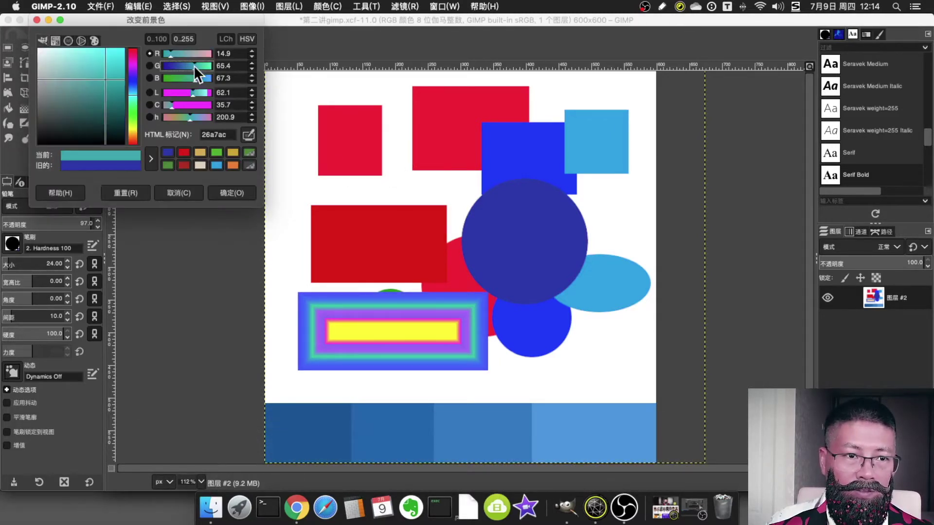
pyautogui.click(234, 193)
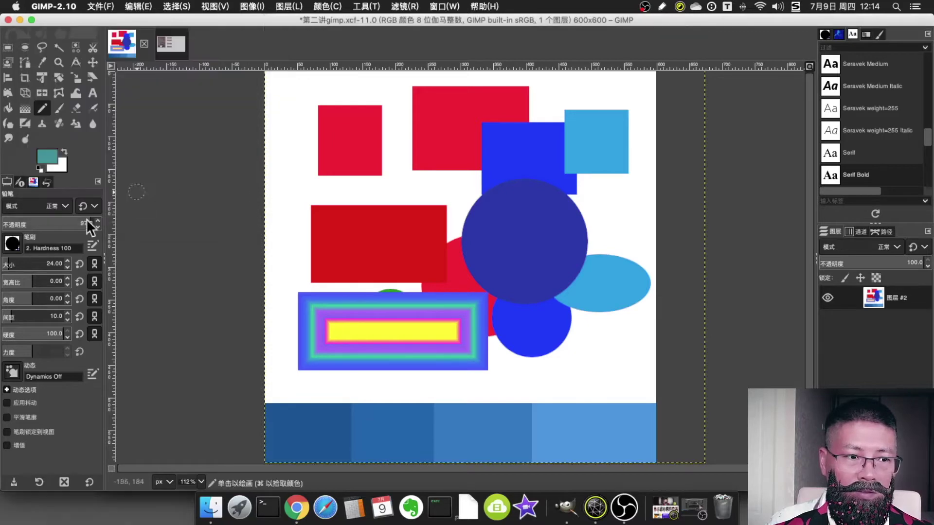
pyautogui.click(13, 244)
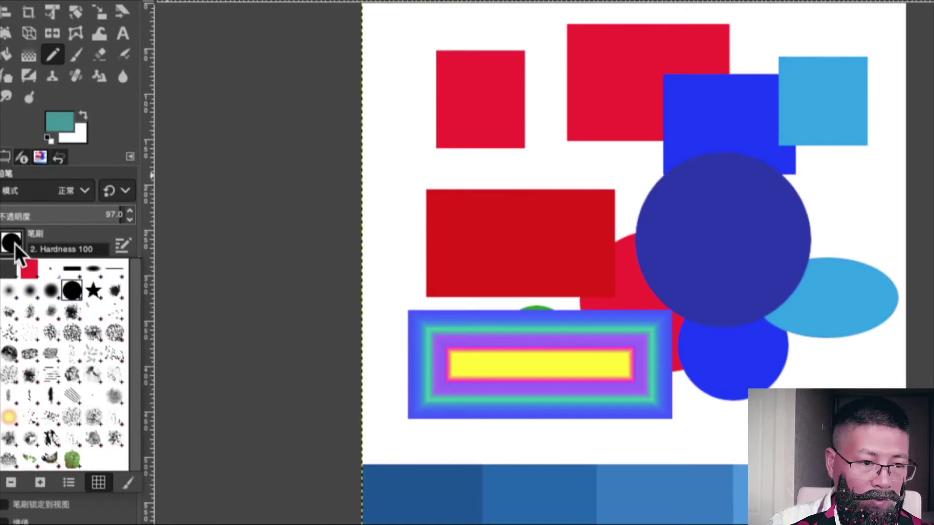
pyautogui.click(15, 244)
pyautogui.click(17, 243)
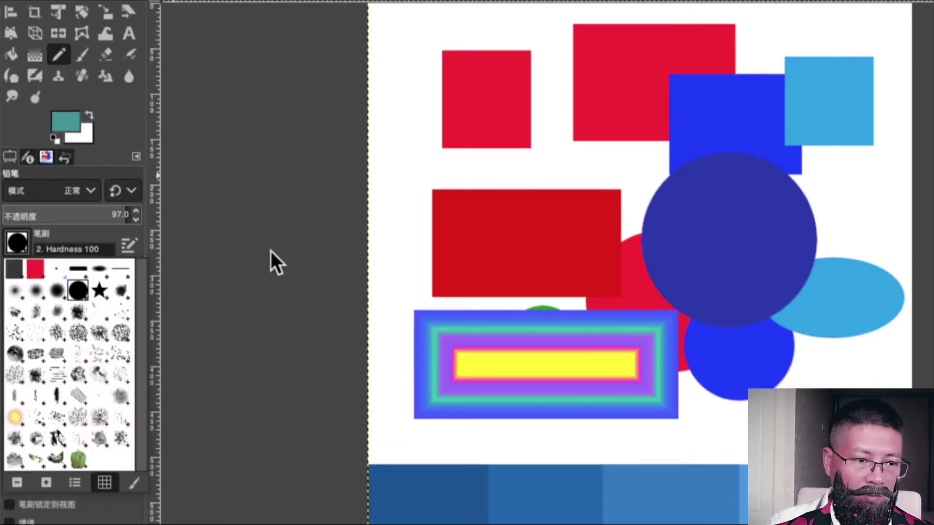
pyautogui.click(430, 104)
pyautogui.moveTo(433, 95); pyautogui.dragTo(486, 146)
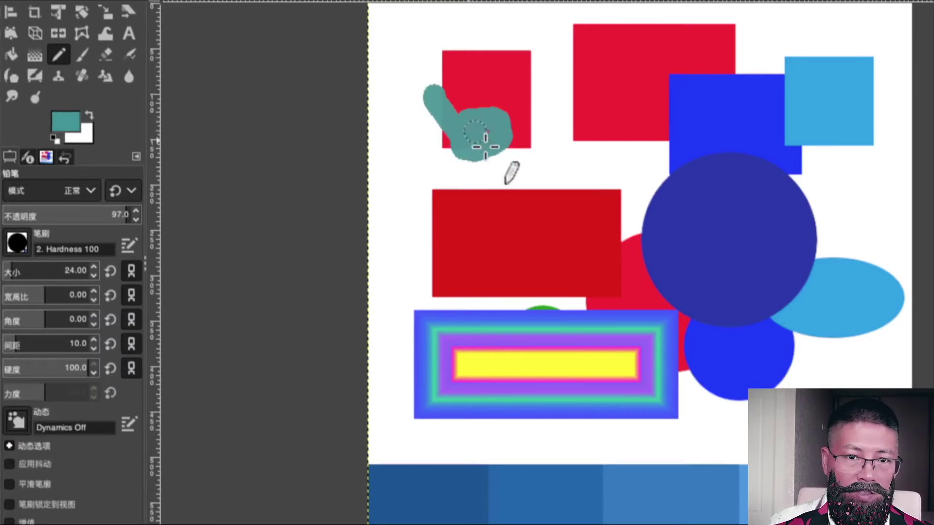
# Stamp a line of teal stars across the red rectangle with the Star brush.
pyautogui.click(18, 245)
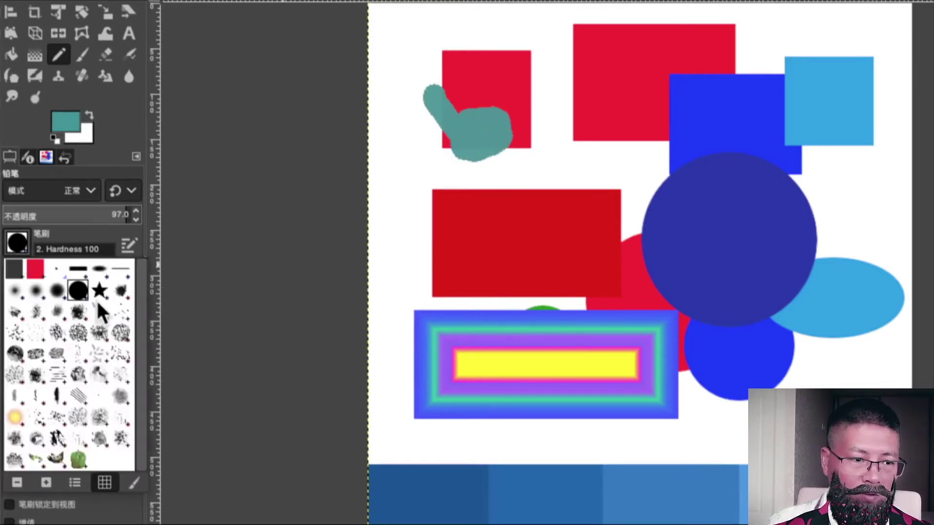
pyautogui.click(99, 290)
pyautogui.moveTo(529, 163); pyautogui.dragTo(532, 195)
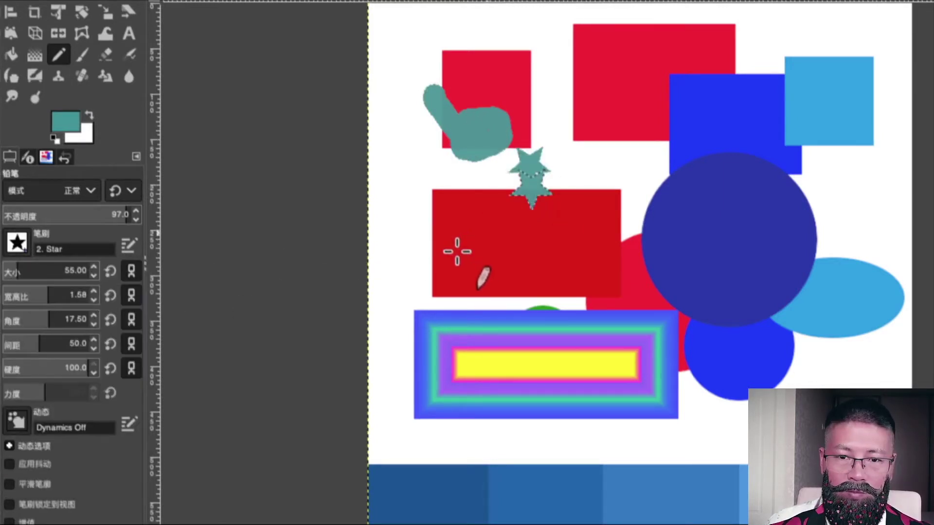
pyautogui.keyDown('shift'); pyautogui.click(443, 262); pyautogui.keyUp('shift')
# Test the Cell 01 and Sparks brushes, then undo those two strokes.
pyautogui.click(17, 243)
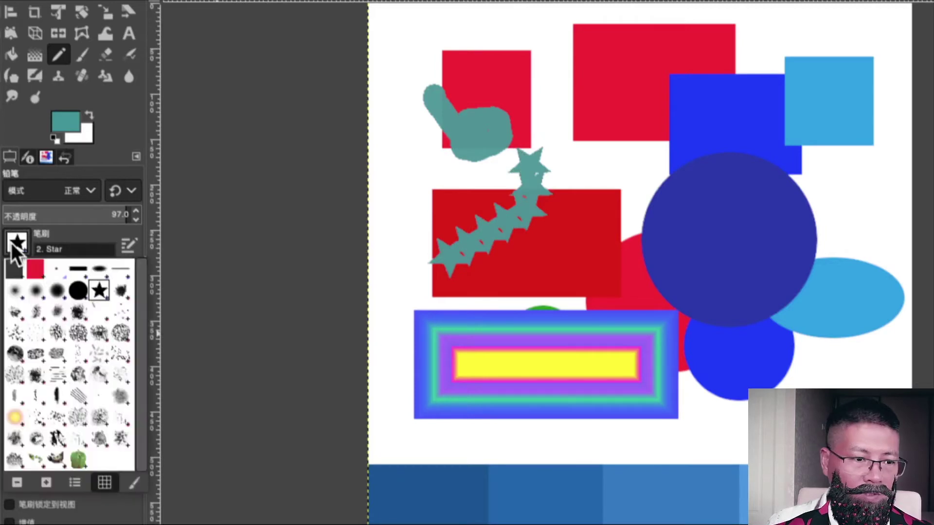
pyautogui.click(58, 333)
pyautogui.moveTo(559, 112)
pyautogui.mouseDown()
pyautogui.moveTo(562, 99)
pyautogui.moveTo(647, 372)
pyautogui.mouseUp()
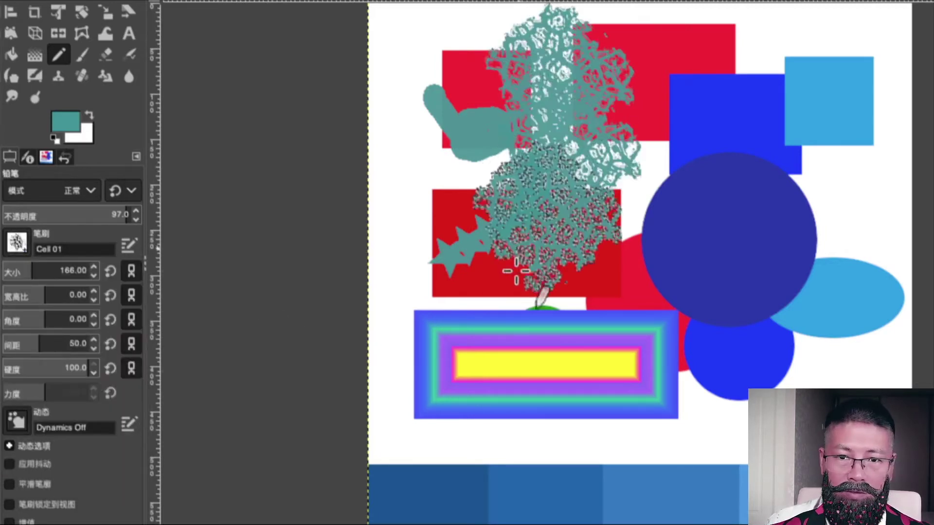
pyautogui.click(17, 244)
pyautogui.click(22, 425)
pyautogui.moveTo(409, 234)
pyautogui.mouseDown()
pyautogui.moveTo(456, 404)
pyautogui.moveTo(588, 234)
pyautogui.mouseUp()
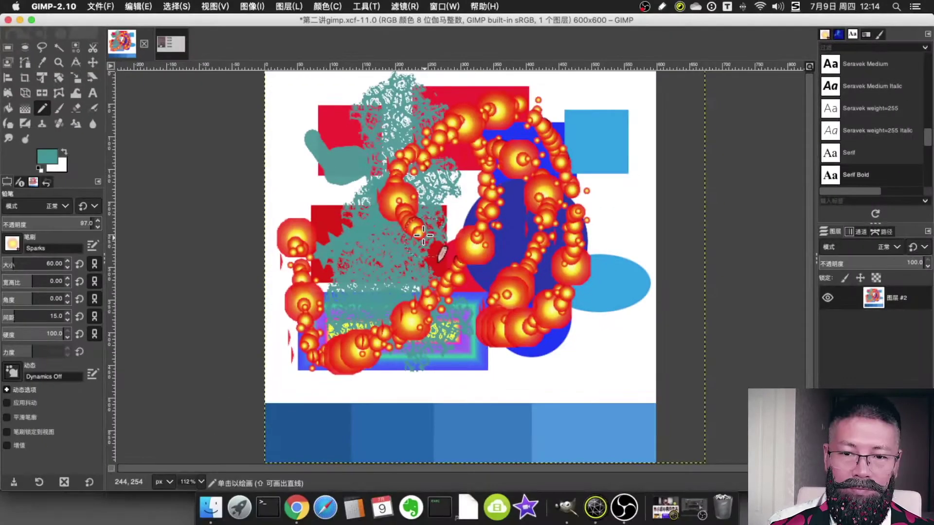
pyautogui.moveTo(624, 79)
pyautogui.mouseDown()
pyautogui.moveTo(603, 413)
pyautogui.moveTo(340, 403)
pyautogui.moveTo(277, 355)
pyautogui.moveTo(293, 156)
pyautogui.moveTo(274, 88)
pyautogui.moveTo(409, 85)
pyautogui.moveTo(664, 104)
pyautogui.mouseUp()
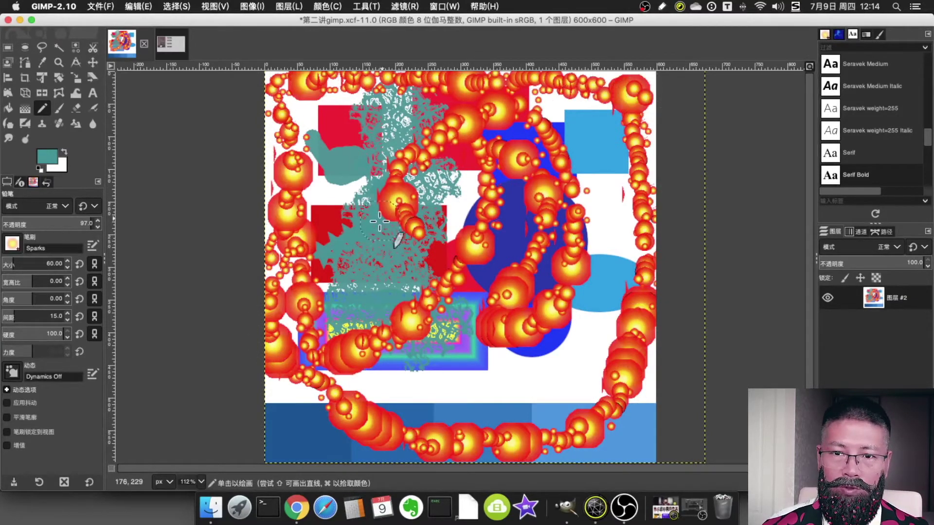
pyautogui.press('super+z')
pyautogui.press('super+z')
pyautogui.press('super+z')
pyautogui.press('super+z')
pyautogui.press('super+z')
pyautogui.press('super+z')
pyautogui.press('super+z')
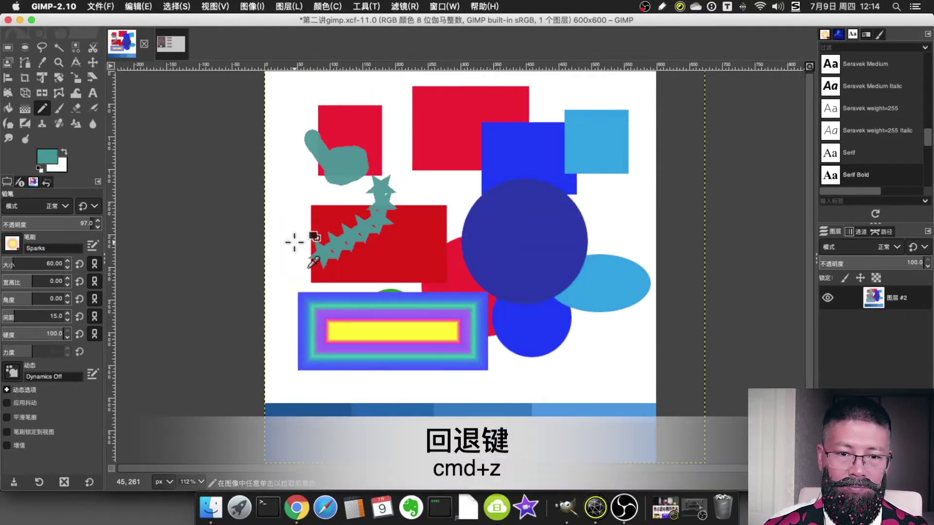
pyautogui.press('super+z')
pyautogui.press('super+z')
pyautogui.press('super+z')
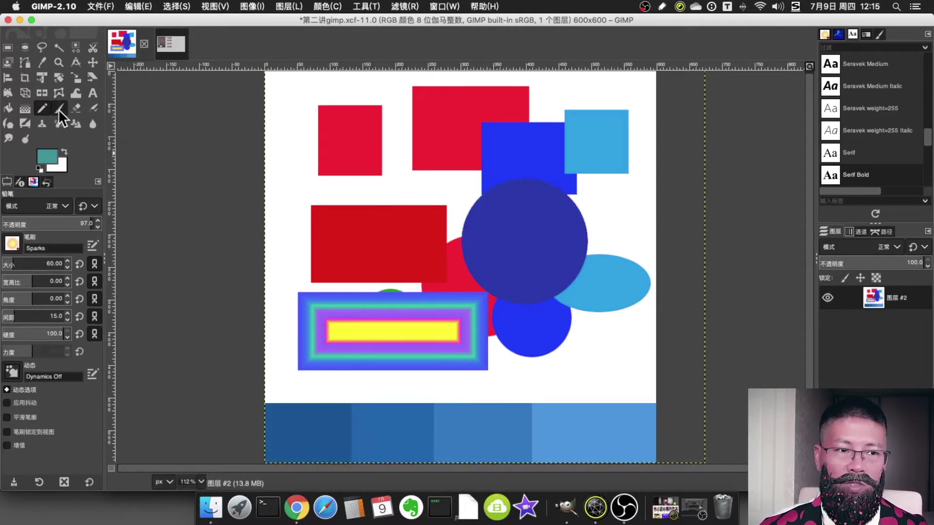
# Paint Sparks trails across the red rectangles with the Paintbrush, then with the Pencil.
pyautogui.click(65, 109)
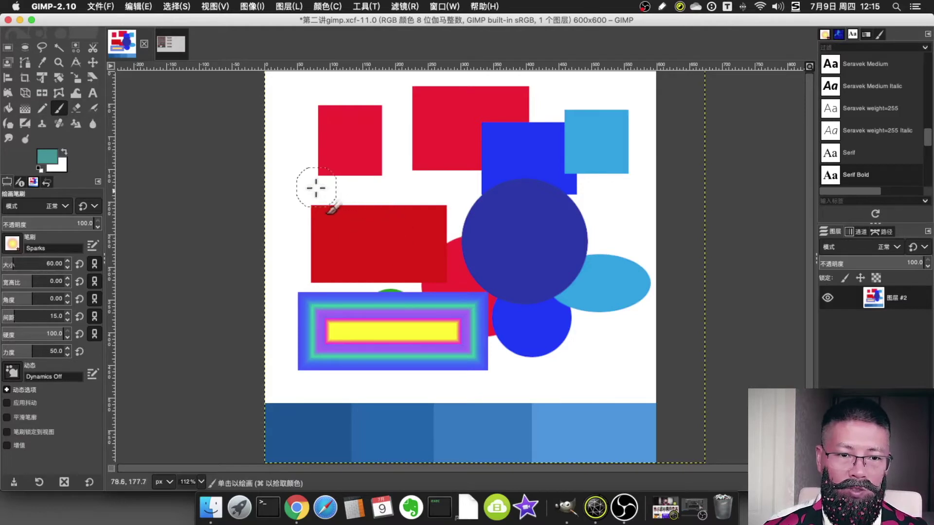
pyautogui.moveTo(346, 173); pyautogui.dragTo(194, 184)
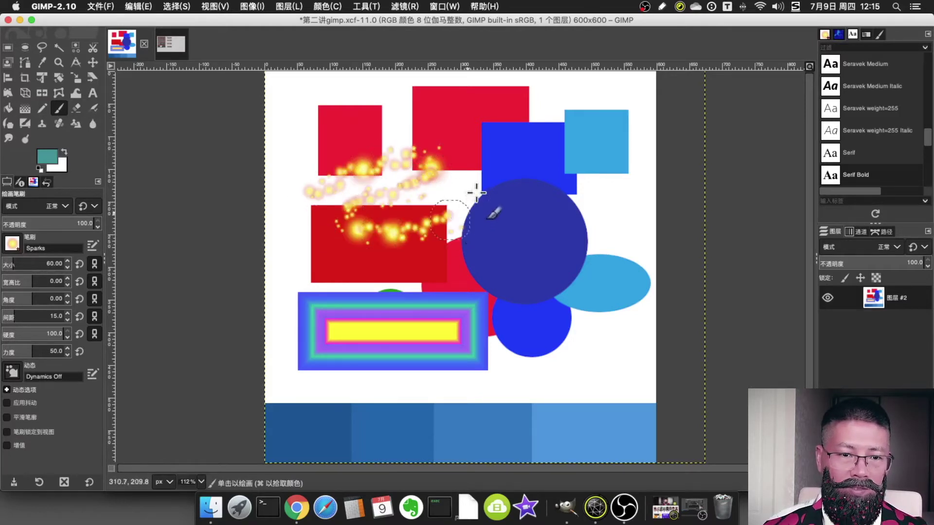
pyautogui.click(44, 109)
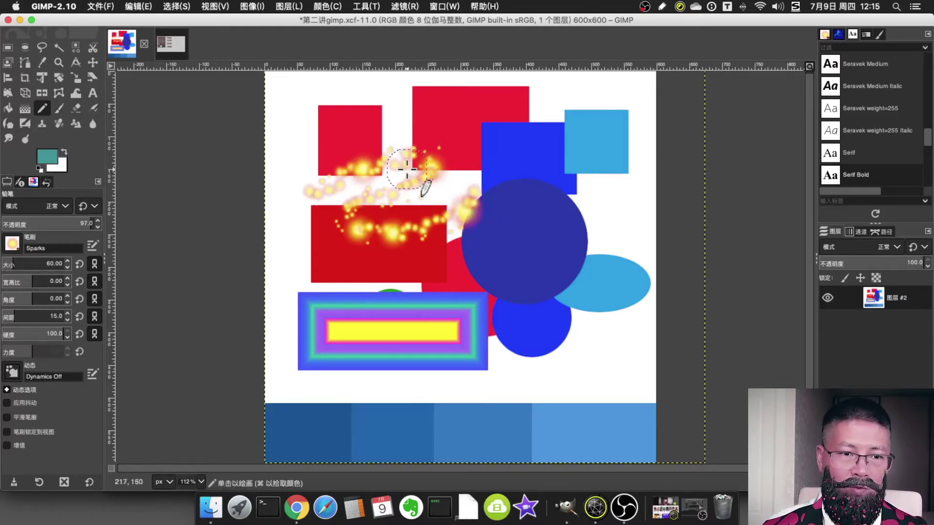
pyautogui.moveTo(373, 128)
pyautogui.mouseDown()
pyautogui.moveTo(522, 183)
pyautogui.moveTo(506, 162)
pyautogui.mouseUp()
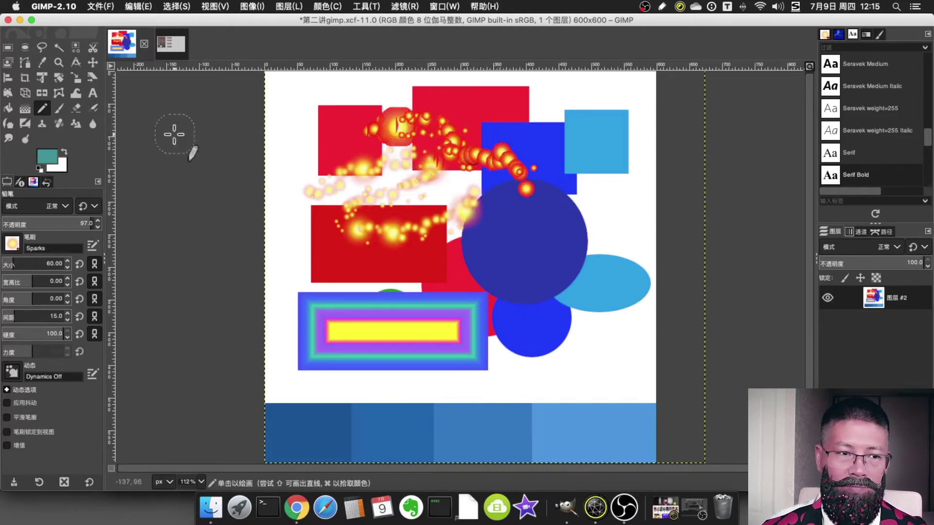
pyautogui.click(60, 108)
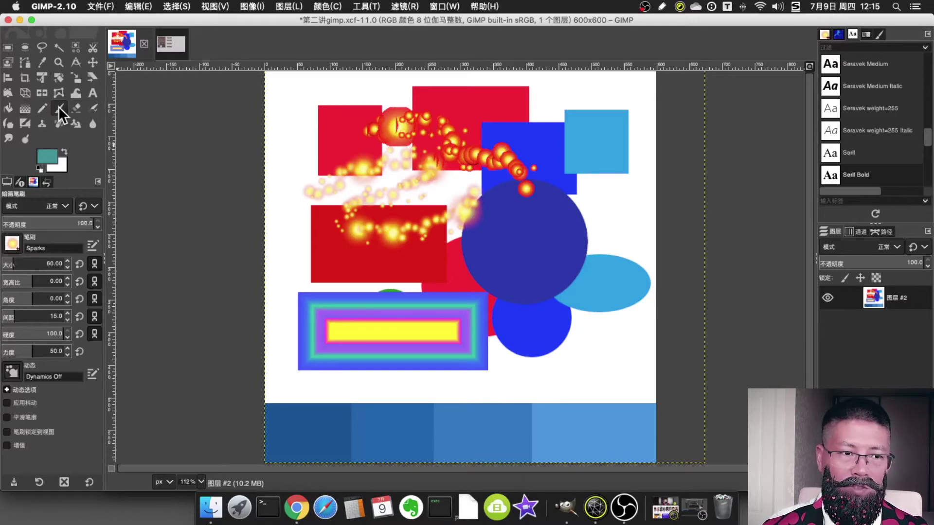
# Paint sparks over the blue circle, then teal hard-round strokes, enlarging the brush to 184.
pyautogui.moveTo(549, 224); pyautogui.dragTo(482, 281)
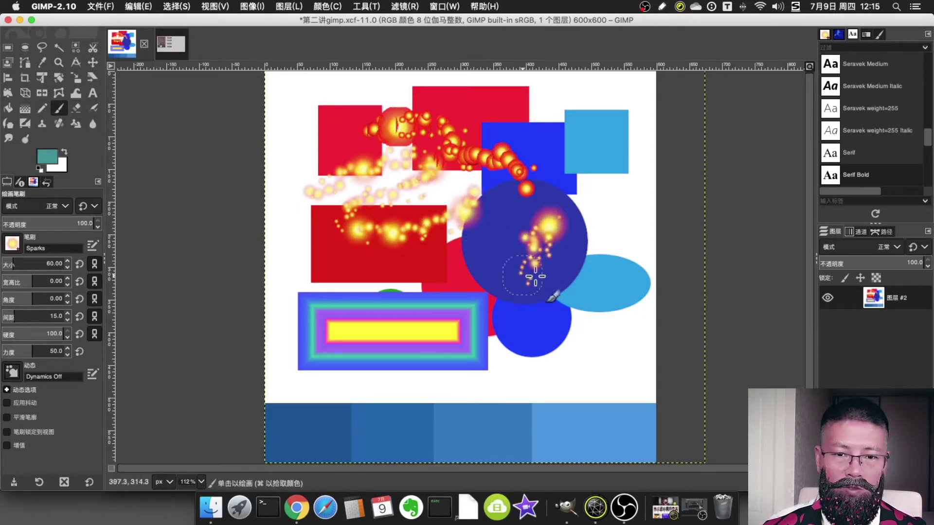
pyautogui.click(10, 241)
pyautogui.click(81, 305)
pyautogui.moveTo(587, 169); pyautogui.dragTo(586, 281)
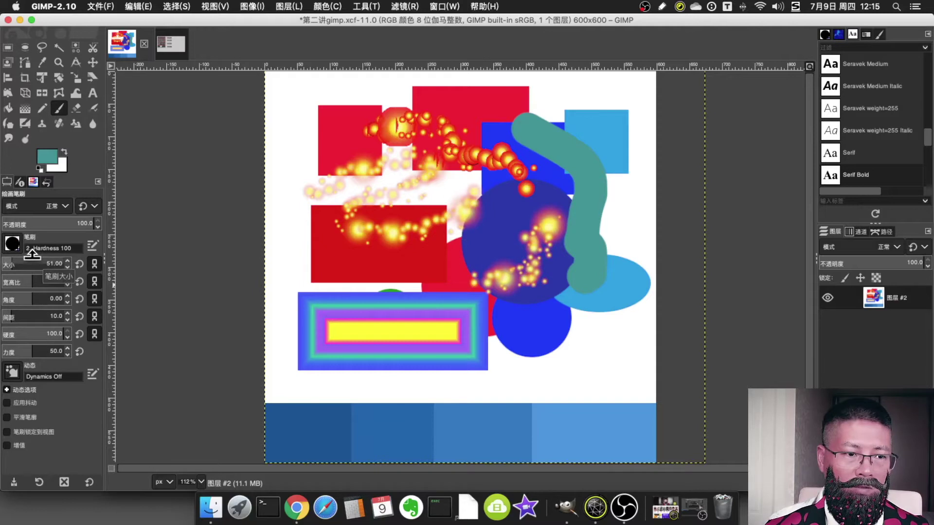
pyautogui.moveTo(13, 259); pyautogui.dragTo(32, 259)
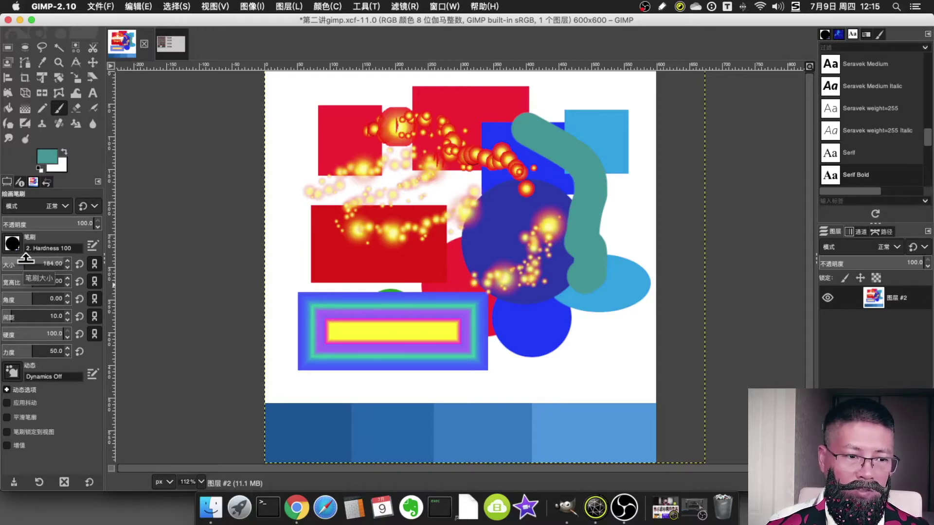
pyautogui.moveTo(402, 190)
pyautogui.mouseDown()
pyautogui.moveTo(389, 281)
pyautogui.moveTo(371, 327)
pyautogui.mouseUp()
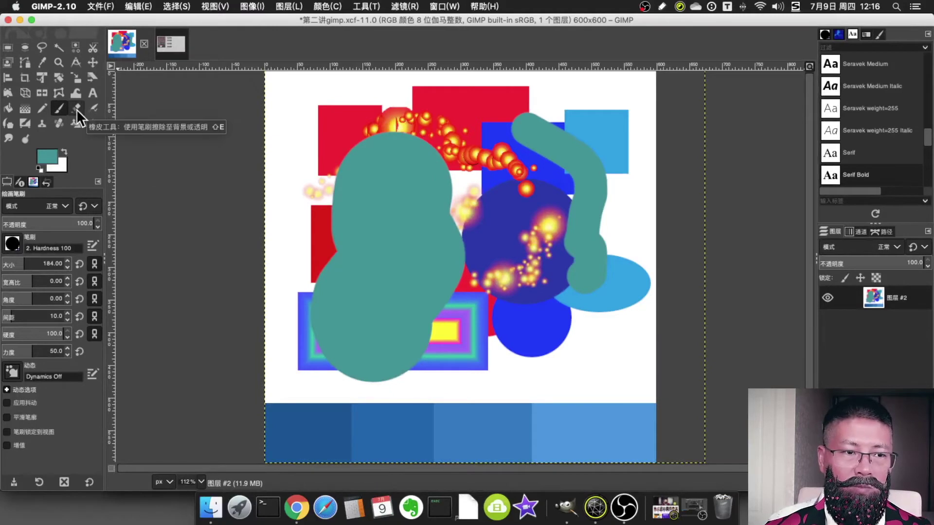
# Test the eraser with the 075-hardness brush, then undo back to the clean shapes.
pyautogui.click(77, 108)
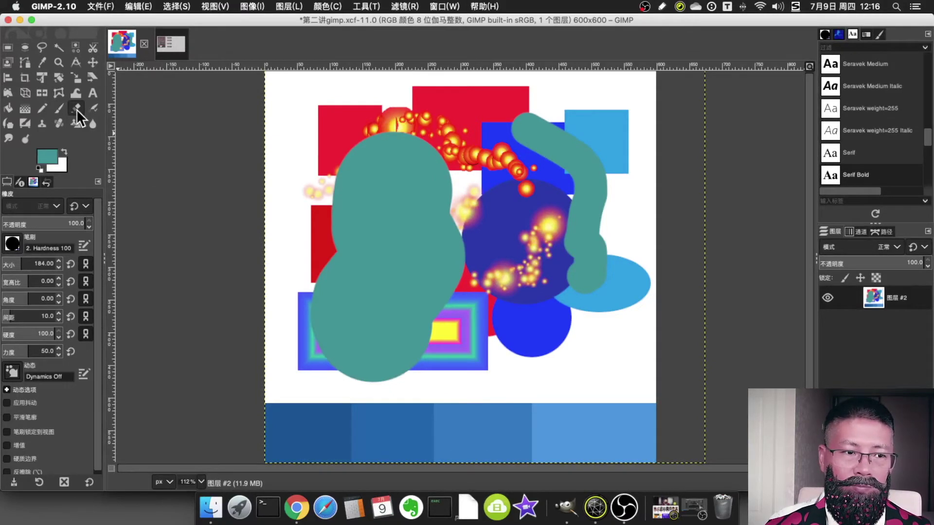
pyautogui.click(13, 243)
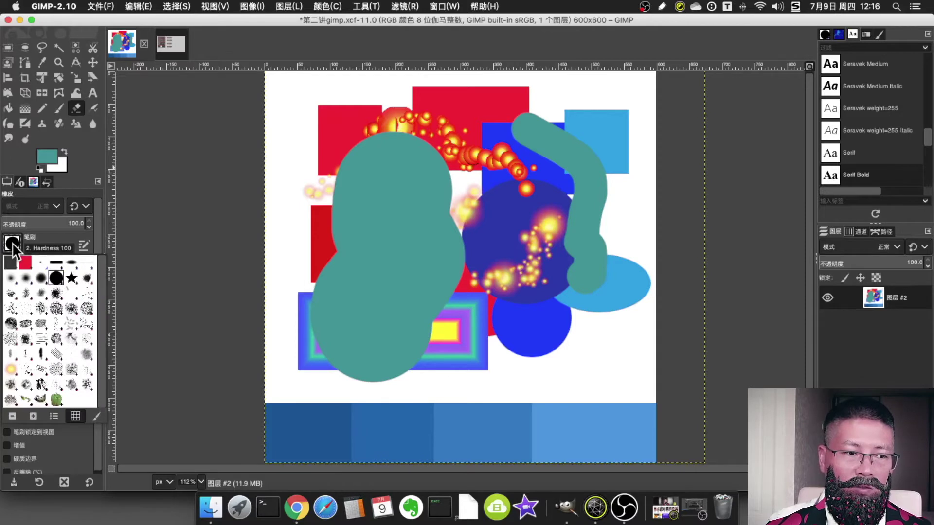
pyautogui.click(41, 279)
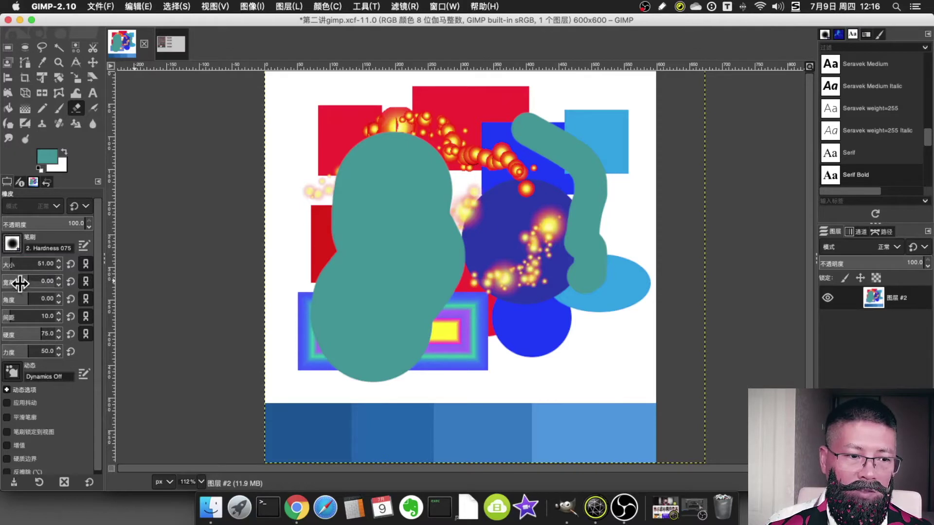
pyautogui.moveTo(438, 131)
pyautogui.mouseDown()
pyautogui.moveTo(372, 280)
pyautogui.moveTo(573, 226)
pyautogui.moveTo(500, 216)
pyautogui.moveTo(391, 222)
pyautogui.moveTo(353, 321)
pyautogui.moveTo(414, 369)
pyautogui.moveTo(467, 351)
pyautogui.moveTo(515, 294)
pyautogui.moveTo(469, 219)
pyautogui.mouseUp()
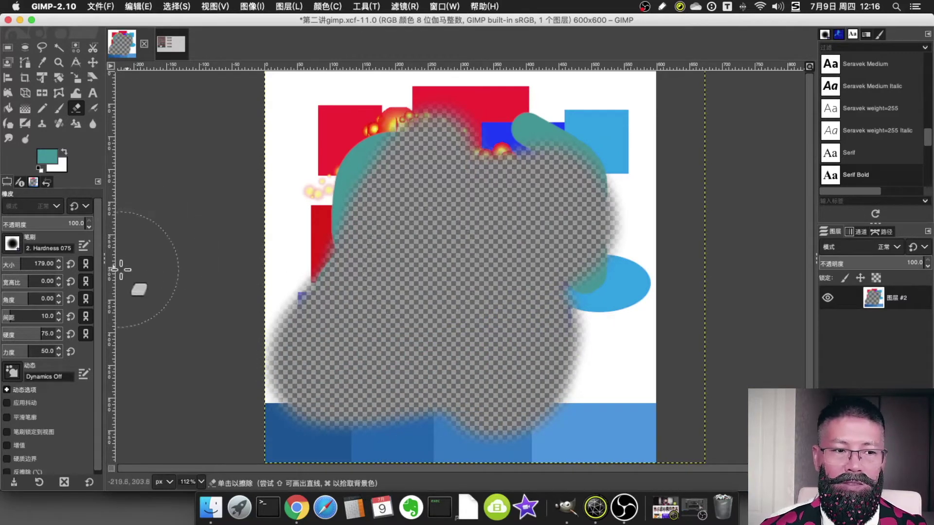
pyautogui.hotkey('ctrl', 'z')
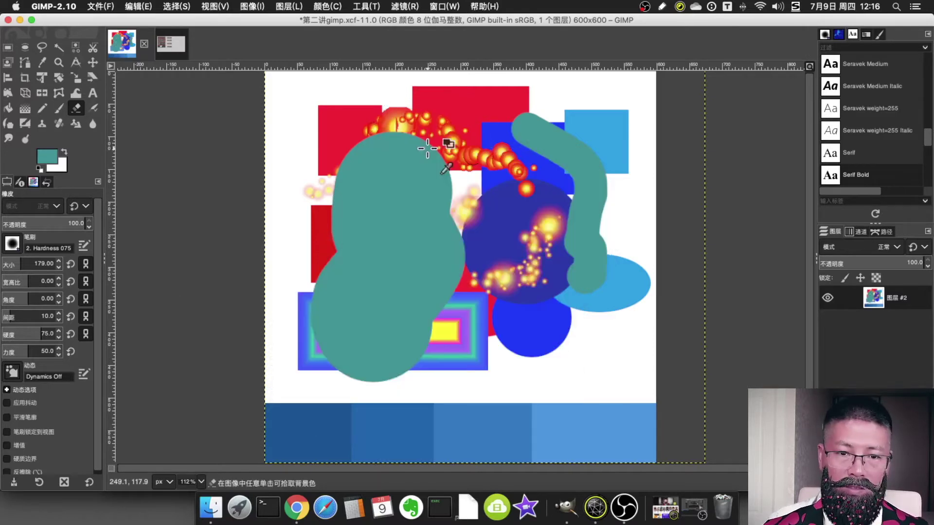
pyautogui.hotkey('ctrl', 'z')
pyautogui.hotkey('ctrl', 'z')
pyautogui.hotkey('ctrl', 'z')
pyautogui.hotkey('ctrl', 'z')
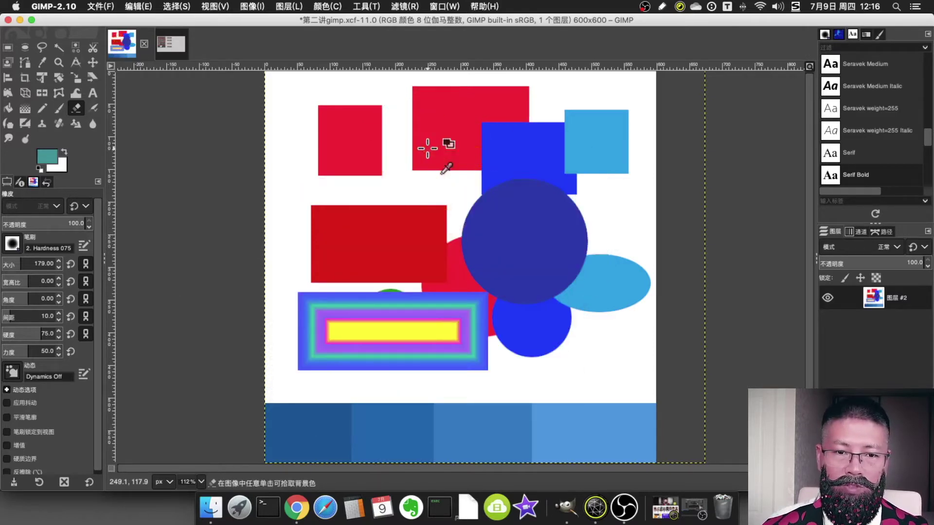
pyautogui.hotkey('ctrl', 'z')
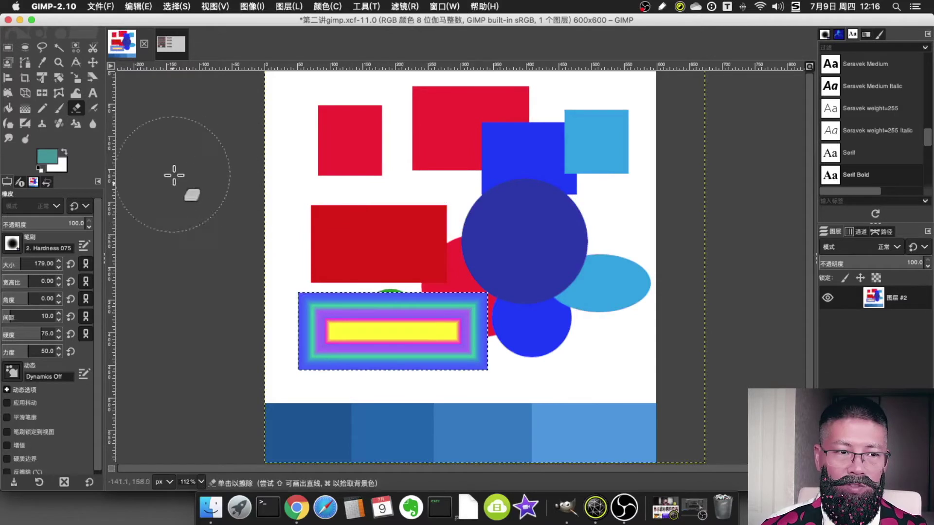
# Spray soft teal airbrush strokes over the shapes using the Hardness 100 brush.
pyautogui.click(96, 110)
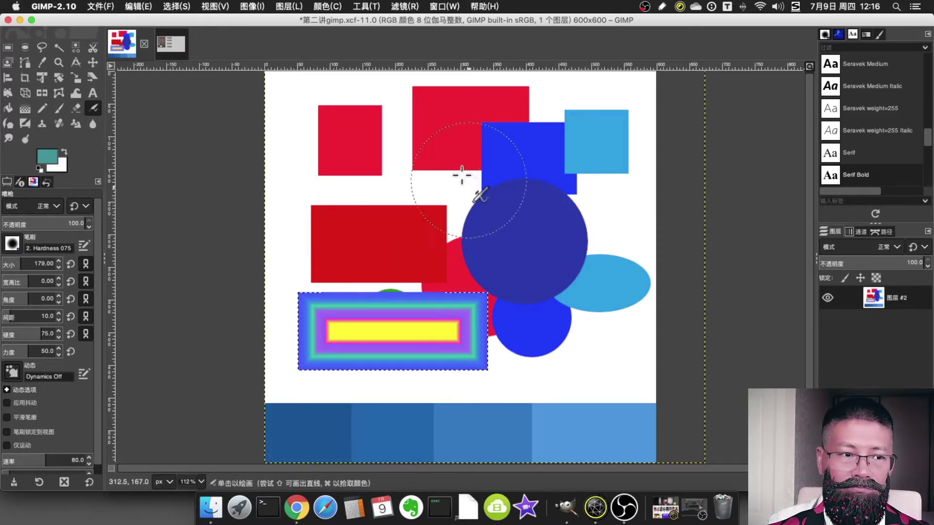
pyautogui.click(12, 243)
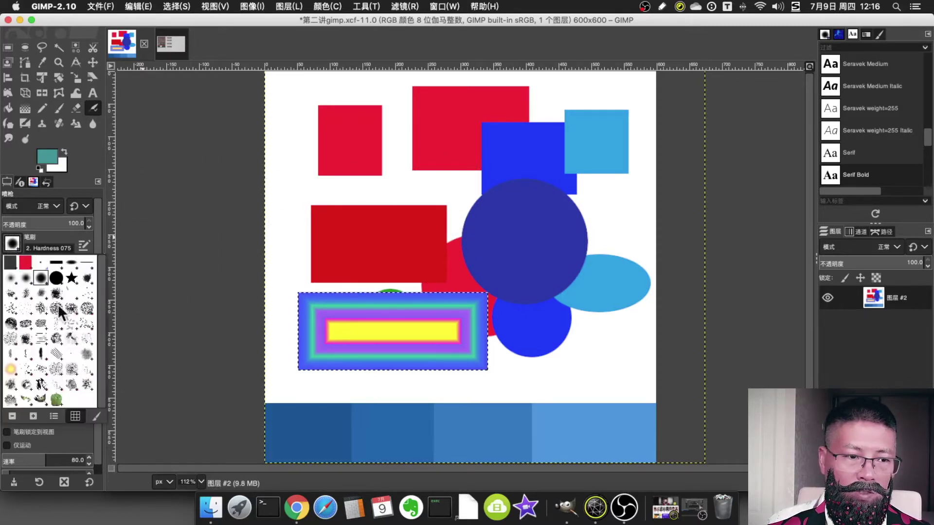
pyautogui.click(57, 277)
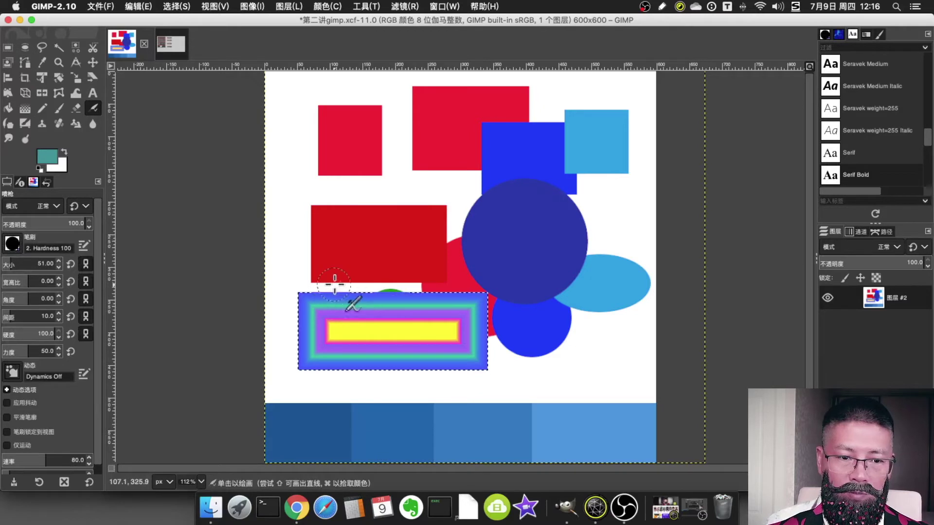
pyautogui.hotkey('ctrl', 'shift', 'a')
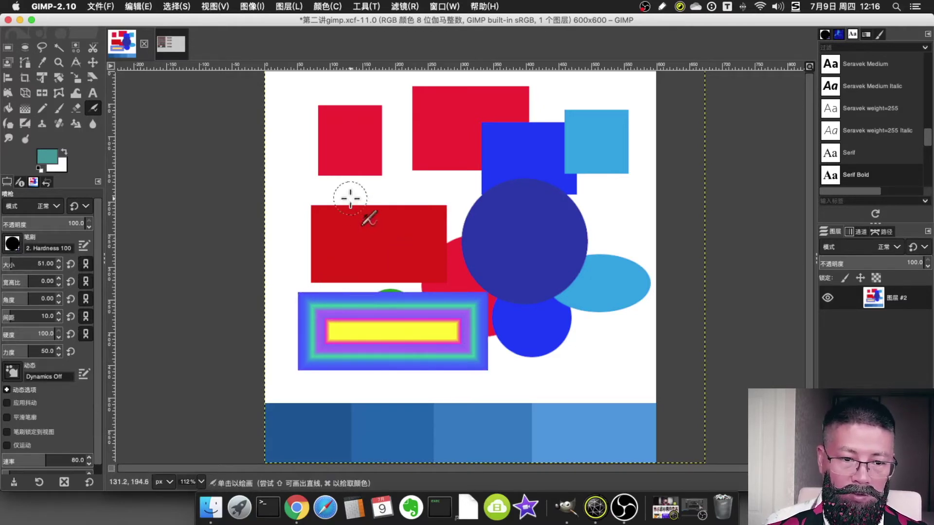
pyautogui.moveTo(300, 172); pyautogui.dragTo(402, 202)
pyautogui.moveTo(368, 234)
pyautogui.mouseDown()
pyautogui.moveTo(518, 256)
pyautogui.moveTo(392, 363)
pyautogui.moveTo(302, 313)
pyautogui.mouseUp()
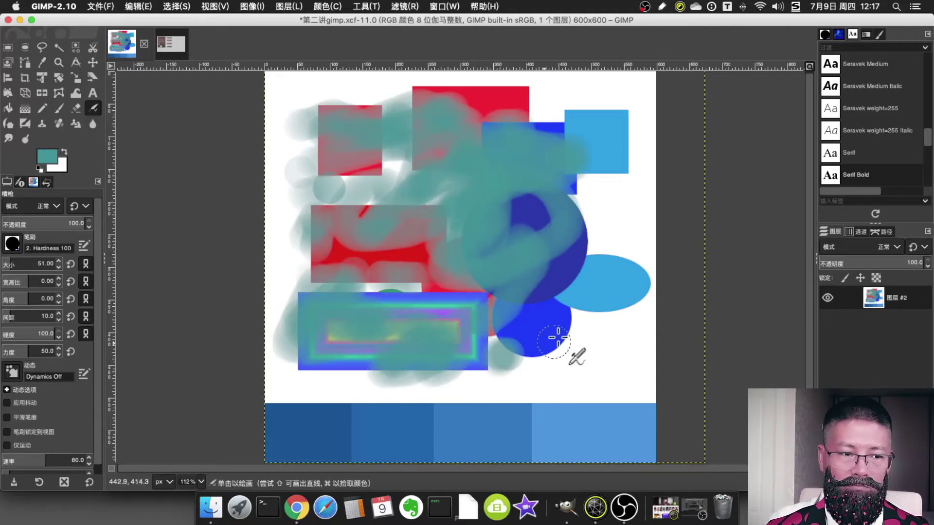
pyautogui.moveTo(590, 271)
pyautogui.mouseDown()
pyautogui.moveTo(597, 206)
pyautogui.moveTo(590, 152)
pyautogui.moveTo(568, 106)
pyautogui.mouseUp()
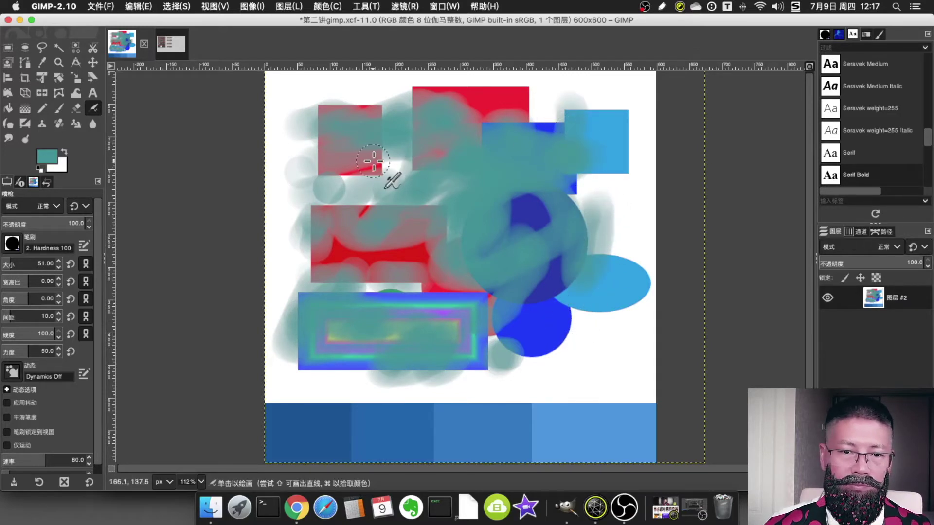
# Undo the airbrush strokes and clear the selection.
pyautogui.hotkey('ctrl', 'z')
pyautogui.hotkey('ctrl', 'z')
pyautogui.hotkey('ctrl', 'z')
pyautogui.hotkey('ctrl', 'z')
pyautogui.hotkey('ctrl', 'z')
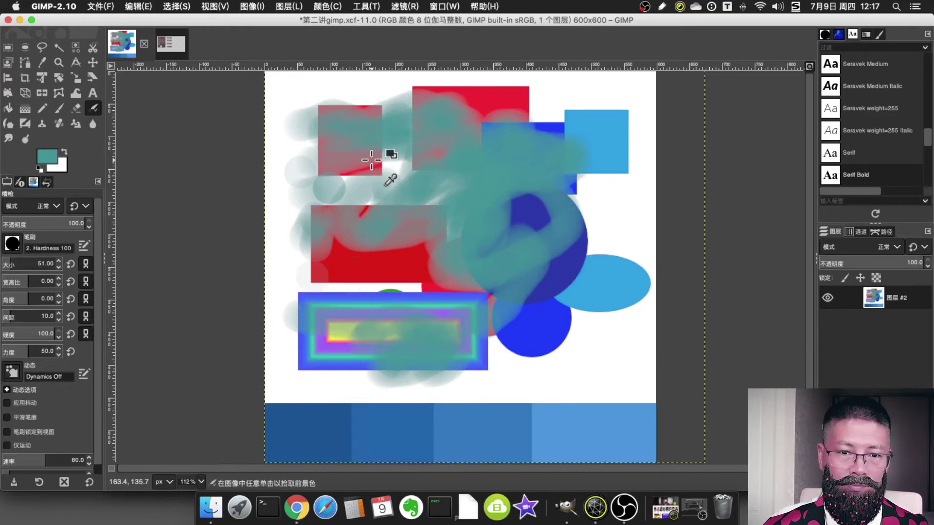
pyautogui.hotkey('ctrl', 'z')
pyautogui.hotkey('ctrl', 'z')
pyautogui.hotkey('ctrl', 'z')
pyautogui.hotkey('ctrl', 'z')
pyautogui.hotkey('ctrl', 'z')
pyautogui.hotkey('ctrl', 'z')
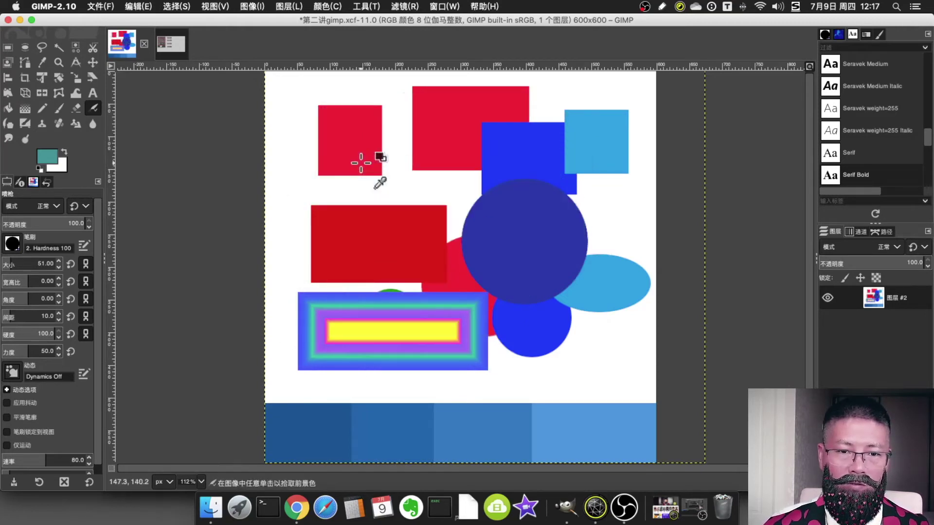
pyautogui.hotkey('ctrl', 'shift', 'a')
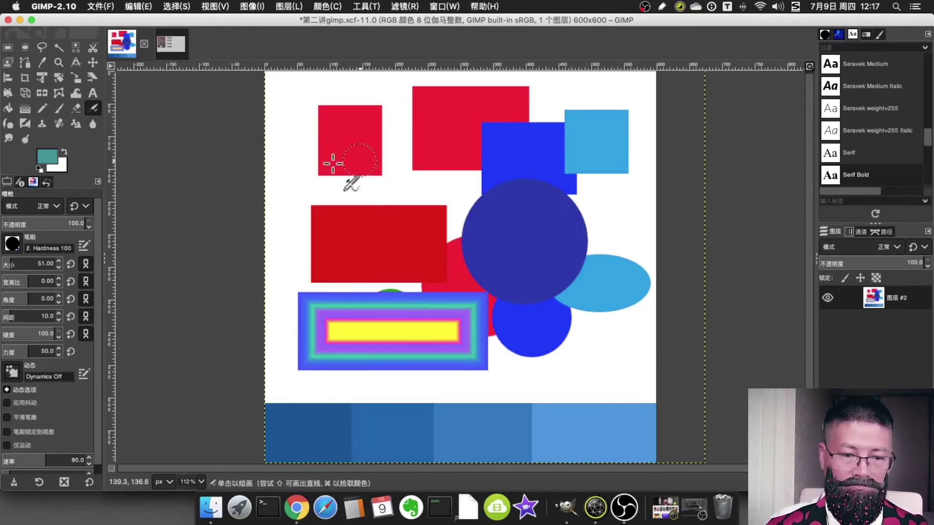
# Draw a trial looping teal ink stroke across the shapes, then undo it.
pyautogui.click(8, 125)
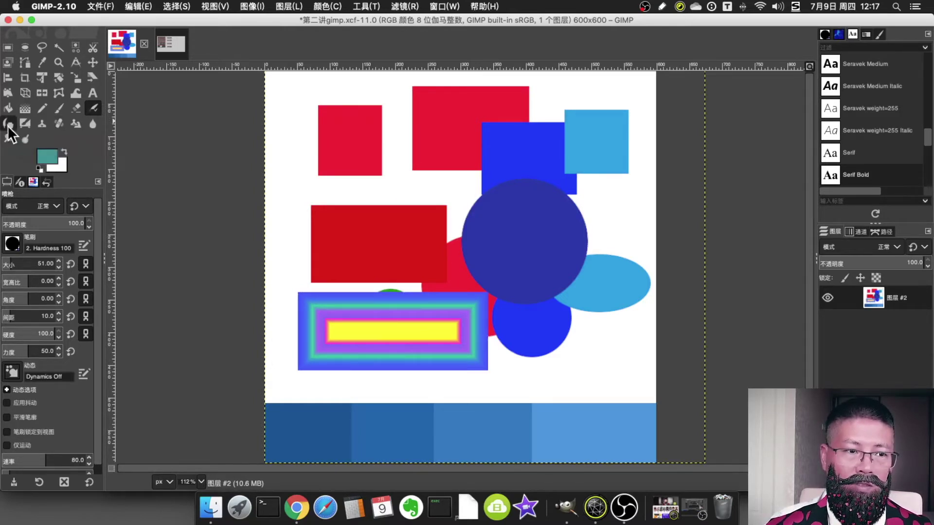
pyautogui.moveTo(317, 187); pyautogui.dragTo(389, 122)
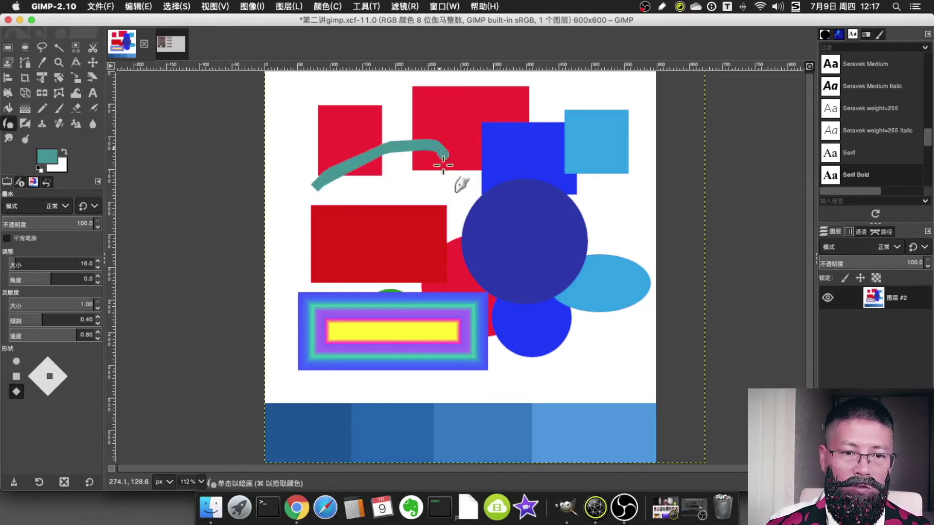
pyautogui.moveTo(529, 139); pyautogui.dragTo(411, 376)
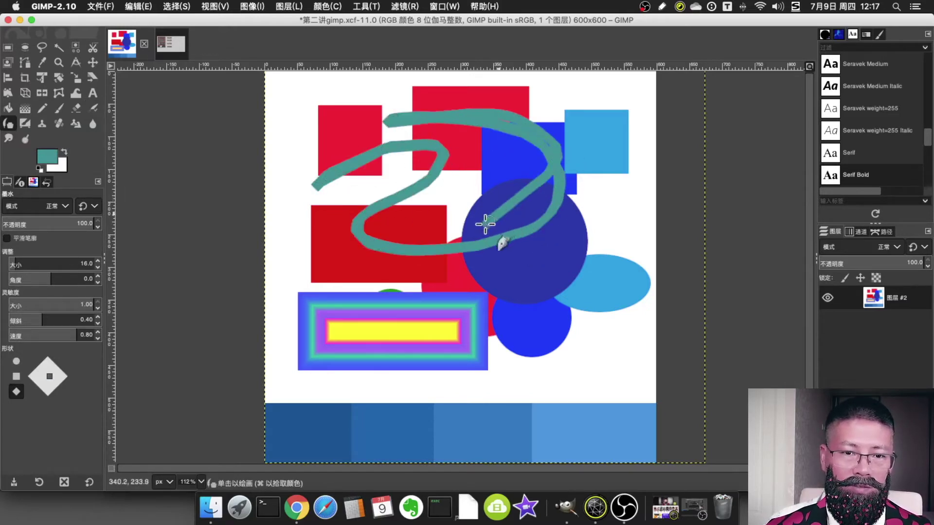
pyautogui.moveTo(364, 281)
pyautogui.mouseDown()
pyautogui.moveTo(383, 132)
pyautogui.moveTo(350, 139)
pyautogui.mouseUp()
pyautogui.press('super+z')
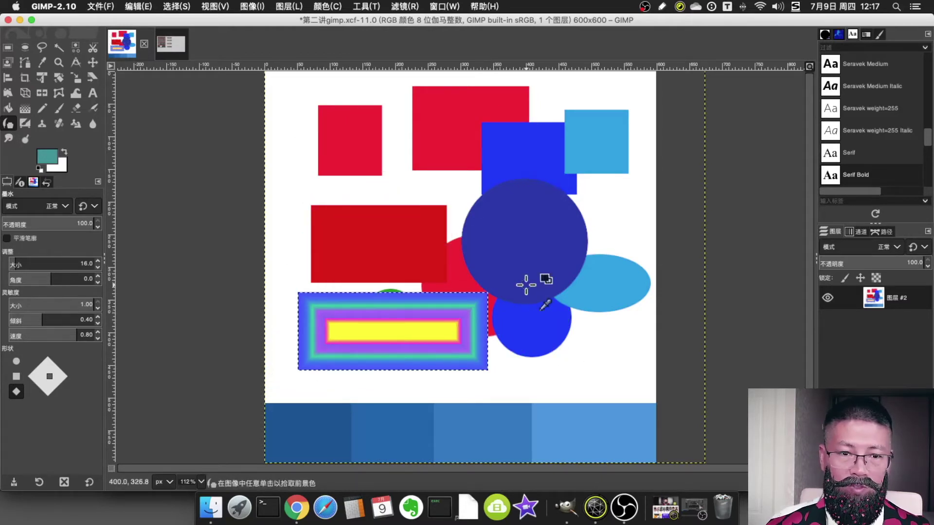
# Write the characters 海到 in teal ink across the top shapes.
pyautogui.moveTo(306, 124); pyautogui.dragTo(332, 140)
pyautogui.moveTo(305, 159)
pyautogui.mouseDown()
pyautogui.moveTo(327, 170)
pyautogui.moveTo(331, 216)
pyautogui.mouseUp()
pyautogui.moveTo(360, 113)
pyautogui.mouseDown()
pyautogui.moveTo(365, 131)
pyautogui.moveTo(391, 127)
pyautogui.mouseUp()
pyautogui.moveTo(370, 148)
pyautogui.mouseDown()
pyautogui.moveTo(345, 193)
pyautogui.moveTo(408, 155)
pyautogui.moveTo(384, 234)
pyautogui.mouseUp()
pyautogui.moveTo(336, 195); pyautogui.dragTo(410, 170)
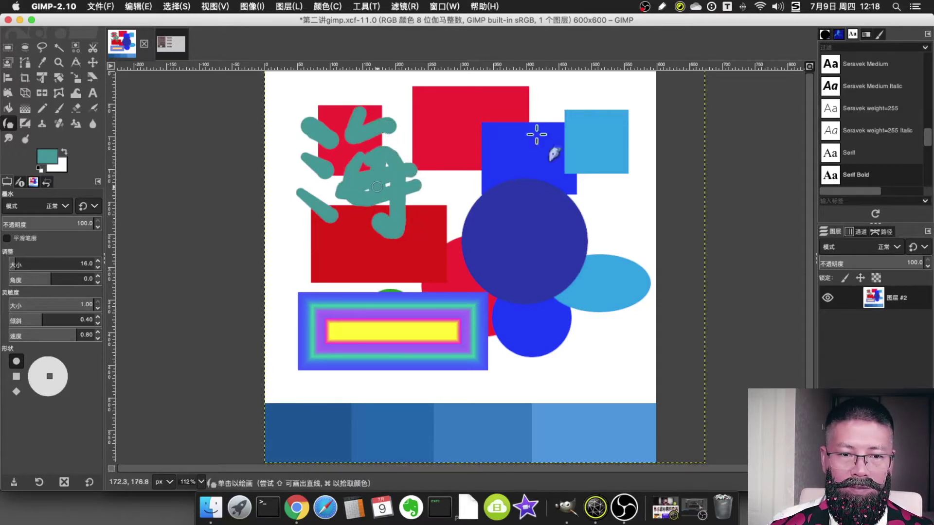
pyautogui.moveTo(455, 126)
pyautogui.mouseDown()
pyautogui.moveTo(487, 125)
pyautogui.moveTo(501, 152)
pyautogui.moveTo(480, 233)
pyautogui.mouseUp()
pyautogui.moveTo(526, 136); pyautogui.dragTo(525, 182)
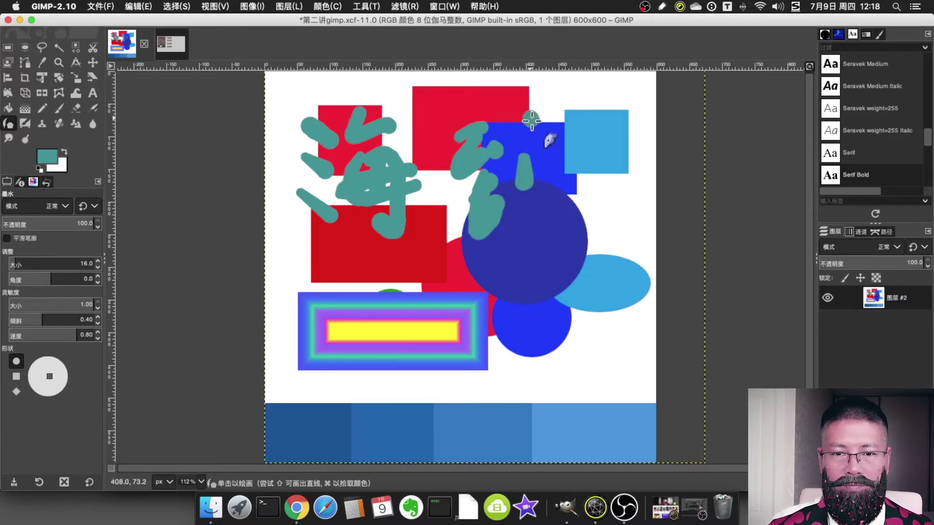
pyautogui.moveTo(531, 119); pyautogui.dragTo(511, 226)
pyautogui.moveTo(458, 194); pyautogui.dragTo(486, 214)
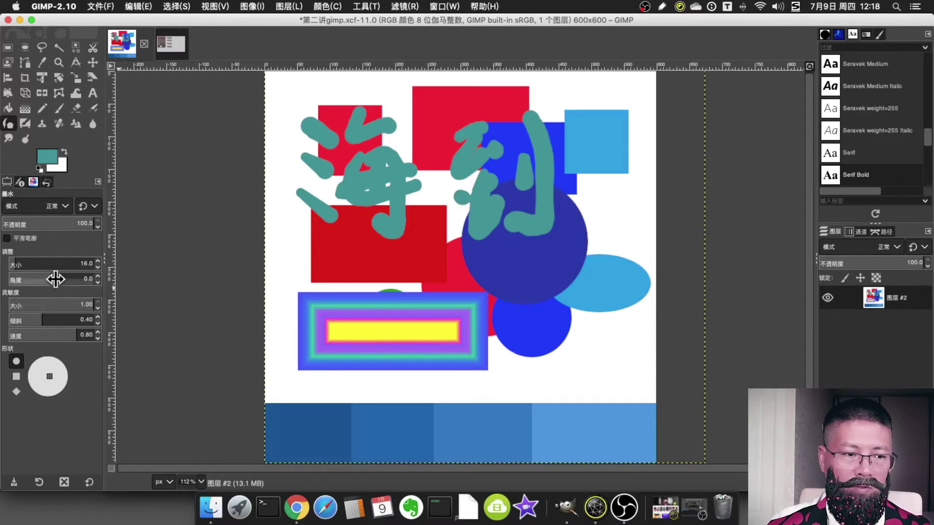
# Test square and diamond ink nibs with small marks, then loop the yellow bar with a round nib.
pyautogui.click(16, 377)
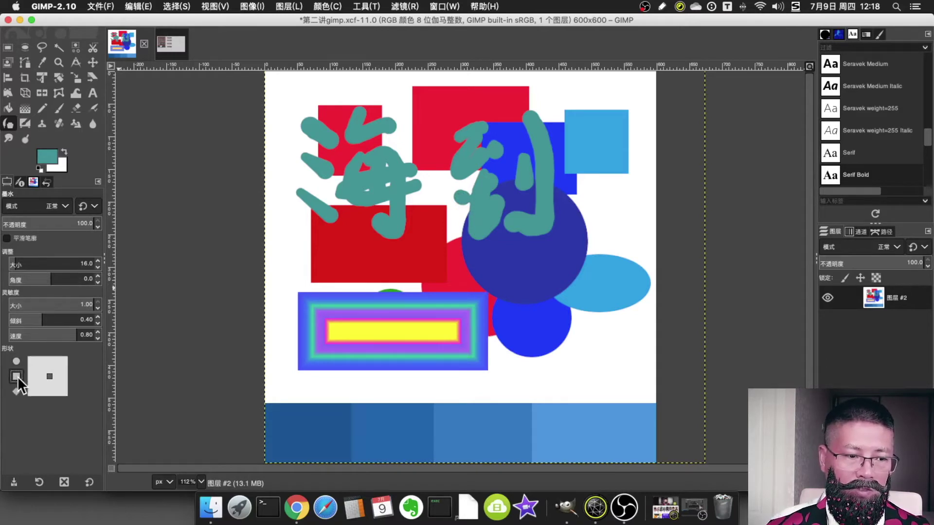
pyautogui.click(291, 266)
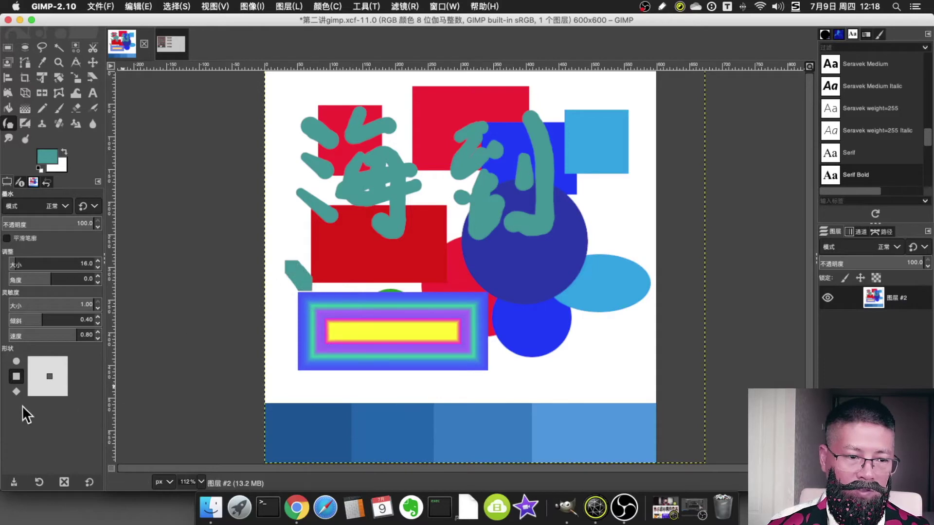
pyautogui.click(16, 392)
pyautogui.moveTo(283, 363); pyautogui.dragTo(300, 379)
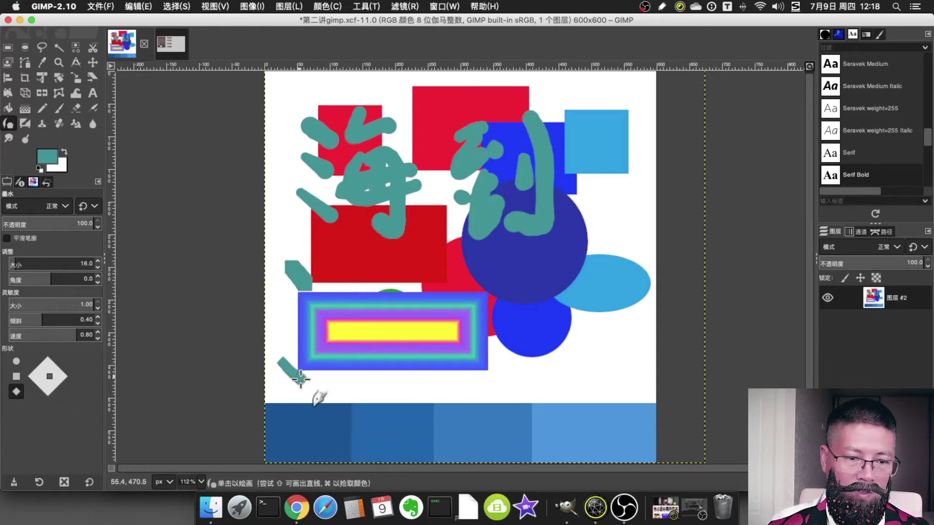
pyautogui.click(17, 361)
pyautogui.moveTo(412, 316)
pyautogui.mouseDown()
pyautogui.moveTo(581, 339)
pyautogui.moveTo(406, 312)
pyautogui.mouseUp()
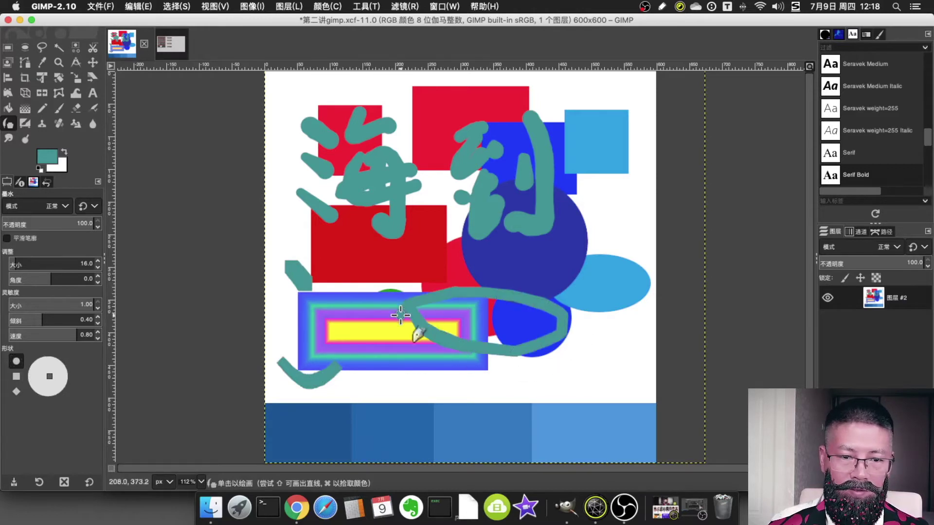
pyautogui.click(26, 124)
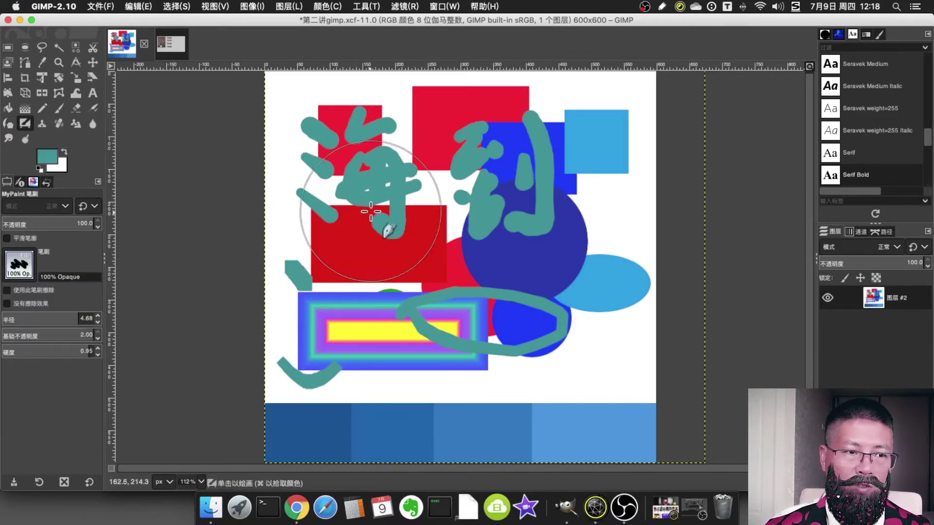
# Shrink the MyPaint brush radius and paint a thin teal loop across the rectangles.
pyautogui.moveTo(74, 312); pyautogui.dragTo(22, 318)
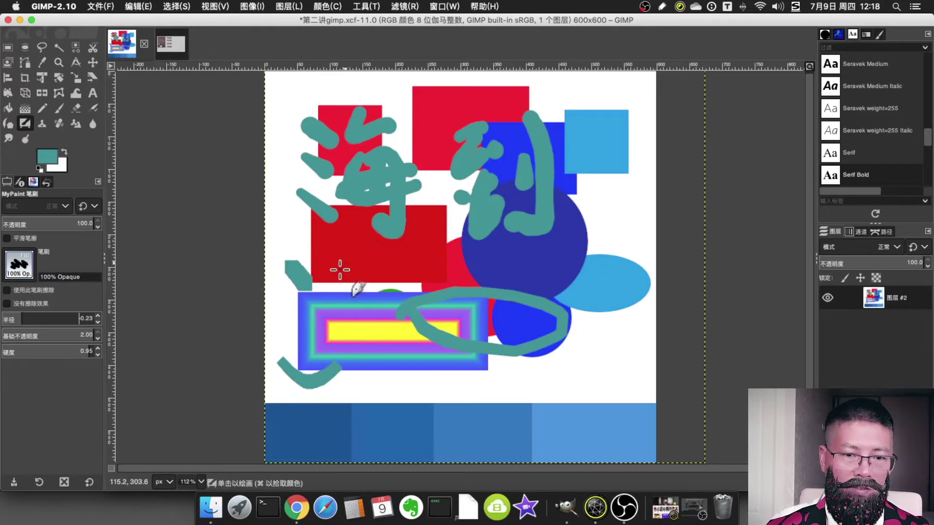
pyautogui.click(31, 314)
pyautogui.moveTo(354, 237)
pyautogui.mouseDown()
pyautogui.moveTo(434, 338)
pyautogui.moveTo(412, 387)
pyautogui.mouseUp()
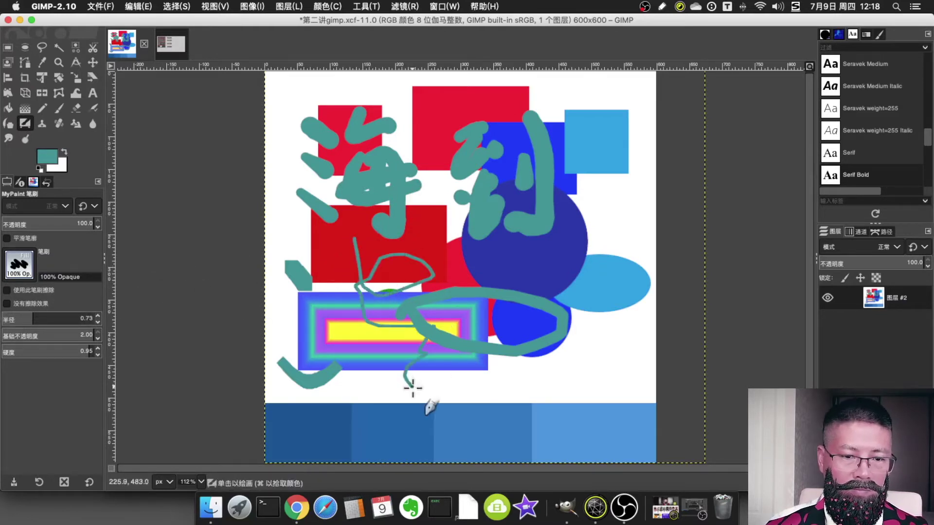
# Raise the brush radius to 1.70, paint a stroke down from the light-blue square, and select Clone.
pyautogui.click(36, 314)
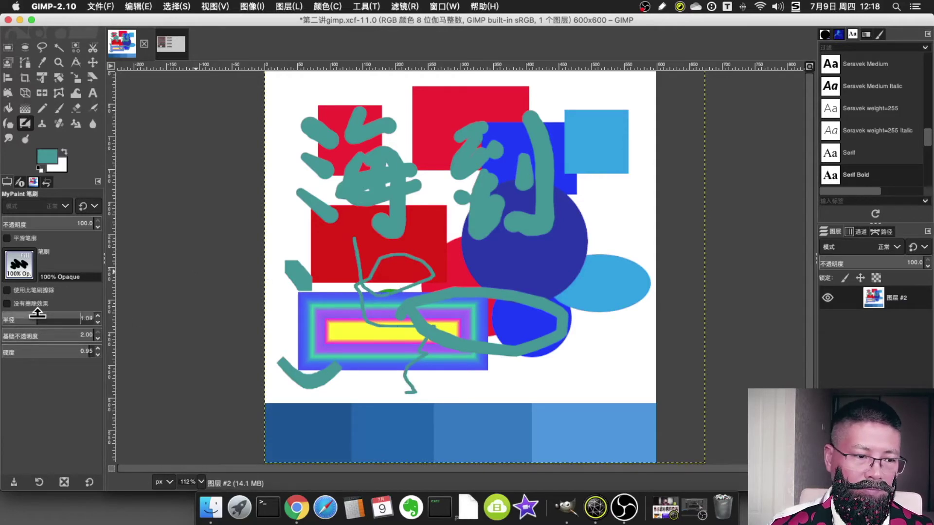
pyautogui.click(45, 315)
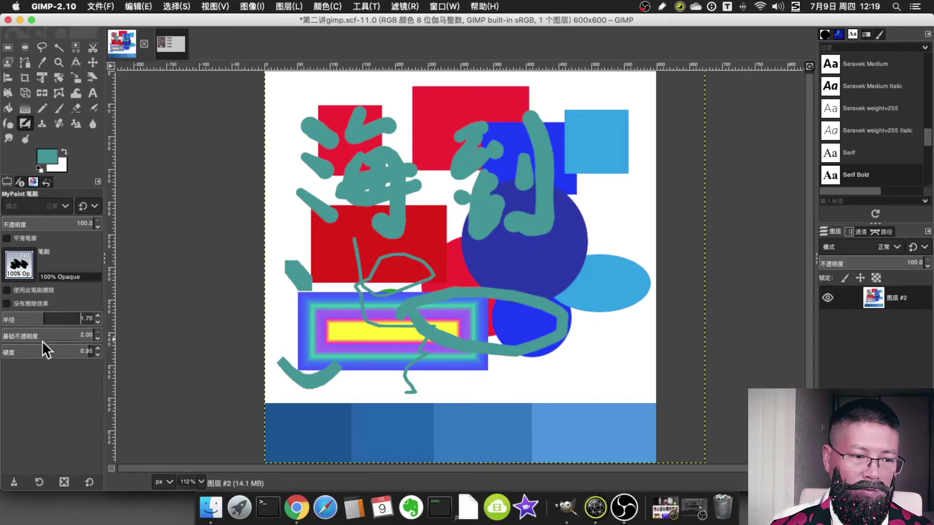
pyautogui.moveTo(605, 143); pyautogui.dragTo(559, 280)
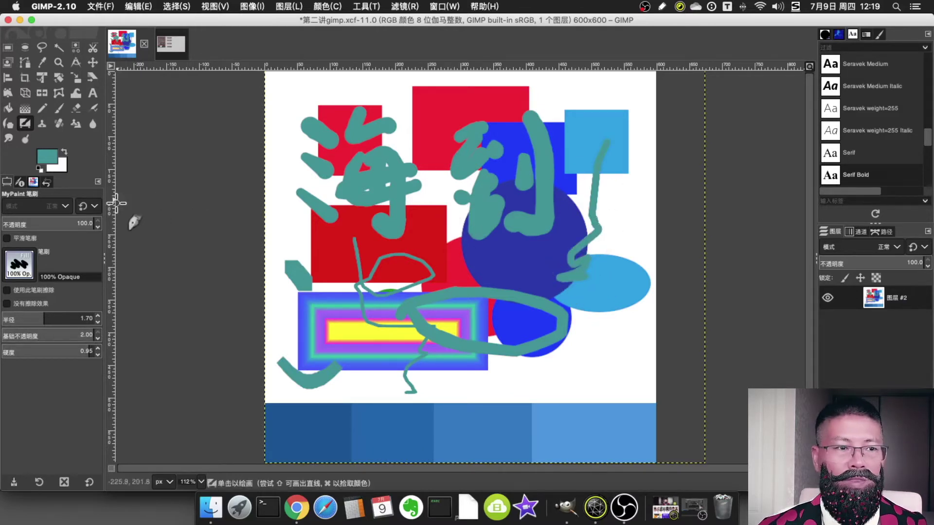
pyautogui.click(43, 125)
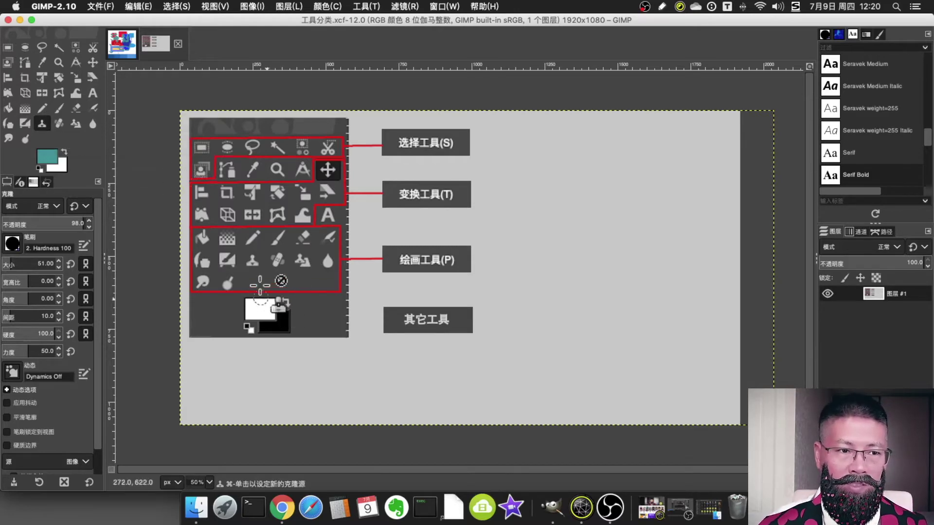
# Open woman-1904987_1280 (1).jpg from the Pictures folder in GIMP, then minimize Finder.
pyautogui.click(196, 507)
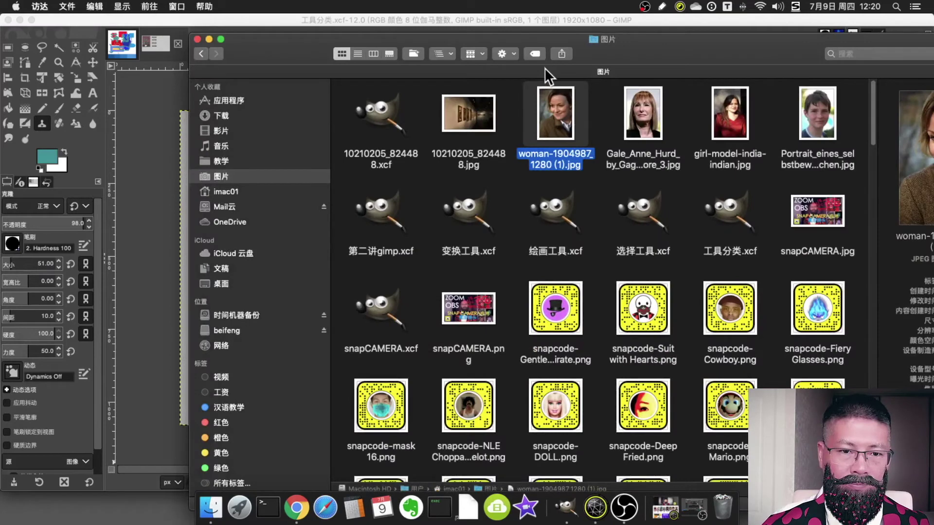
pyautogui.moveTo(518, 37); pyautogui.dragTo(606, 40)
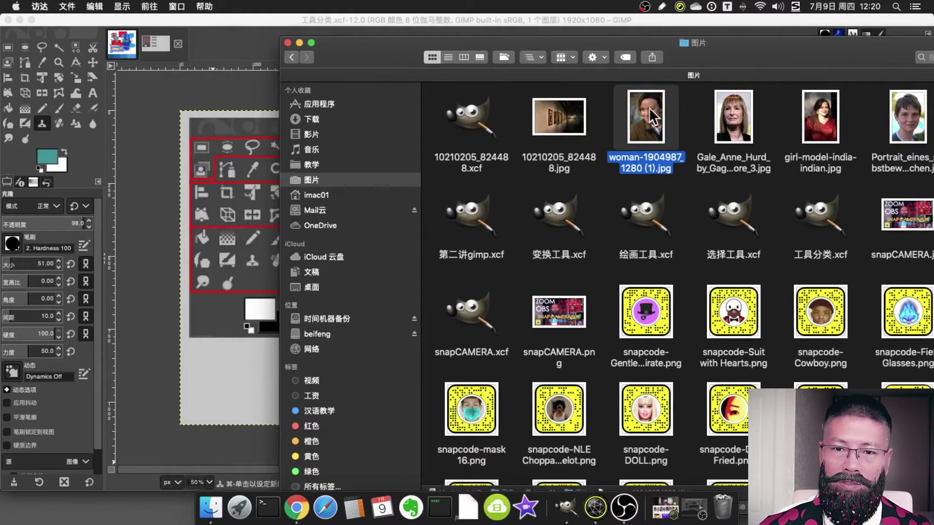
pyautogui.moveTo(653, 109); pyautogui.dragTo(62, 86)
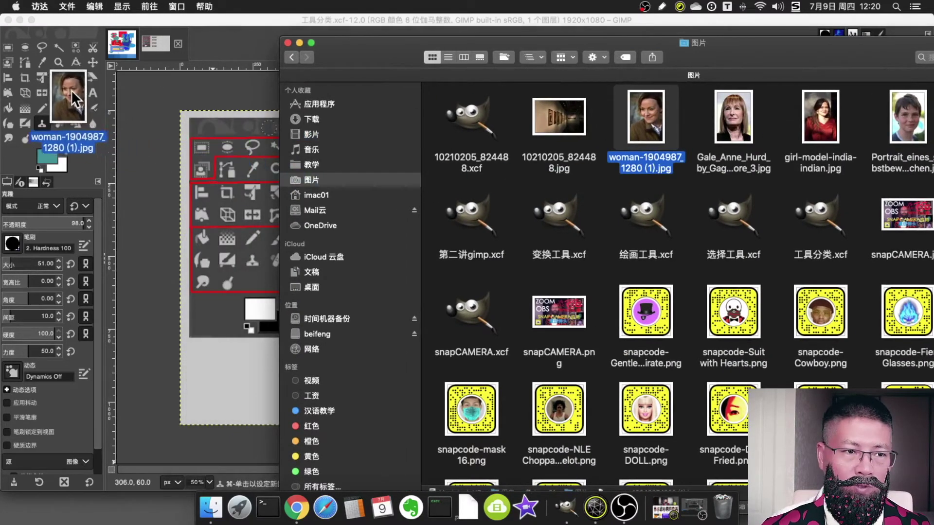
pyautogui.moveTo(62, 86); pyautogui.dragTo(54, 84)
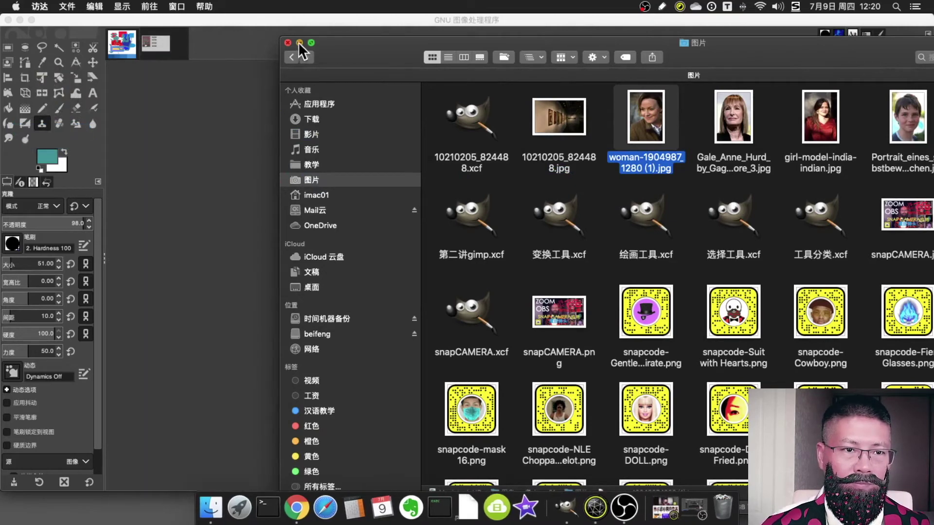
pyautogui.click(299, 42)
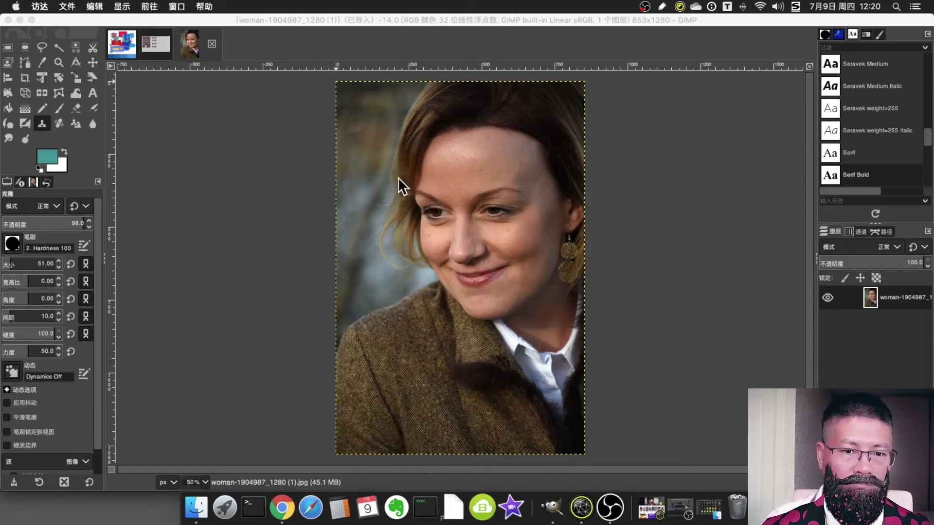
pyautogui.click(58, 139)
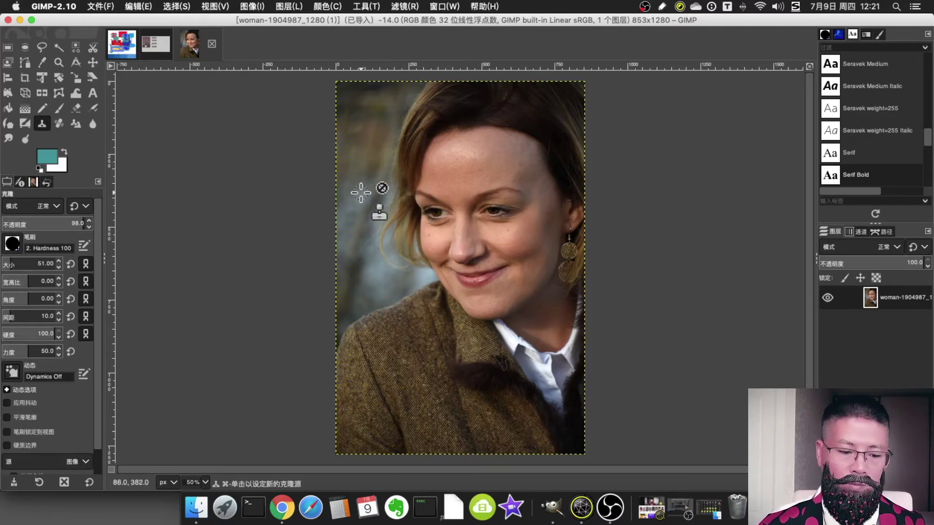
pyautogui.press('super')
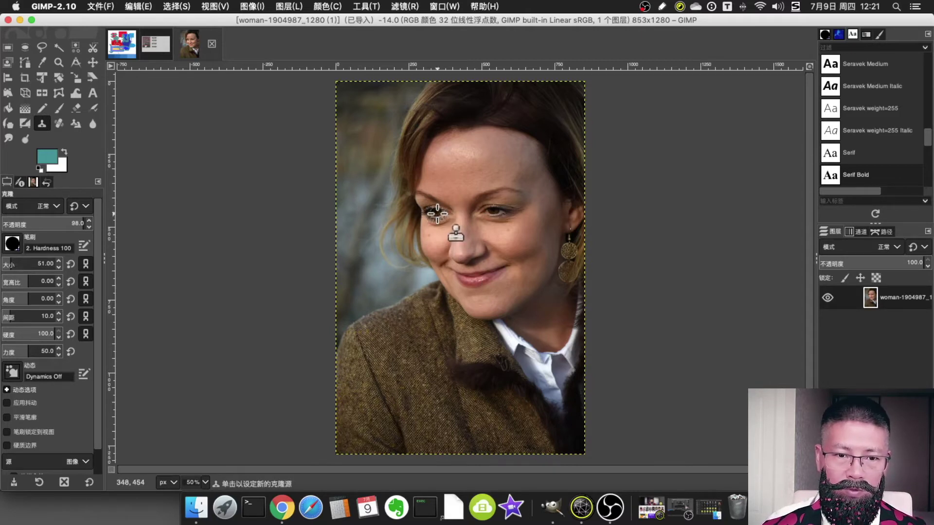
pyautogui.keyDown('super'); pyautogui.click(438, 213); pyautogui.keyUp('super')
pyautogui.moveTo(349, 207); pyautogui.dragTo(346, 199)
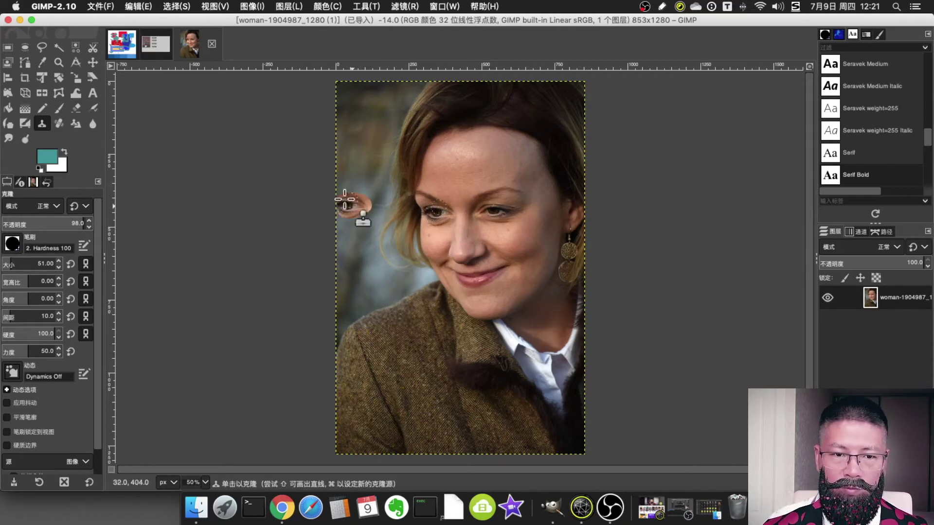
pyautogui.moveTo(346, 200); pyautogui.dragTo(371, 212)
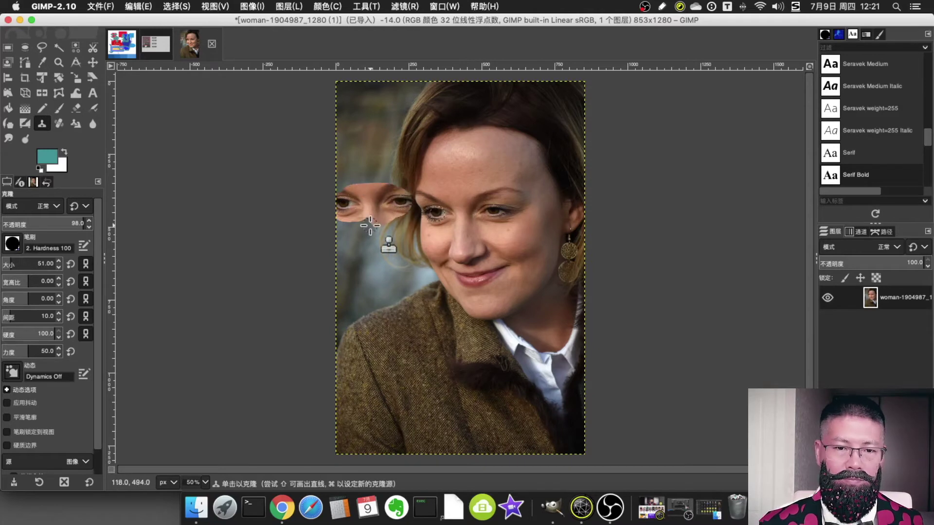
pyautogui.press('super+z')
pyautogui.press('super+z')
pyautogui.press('super+z')
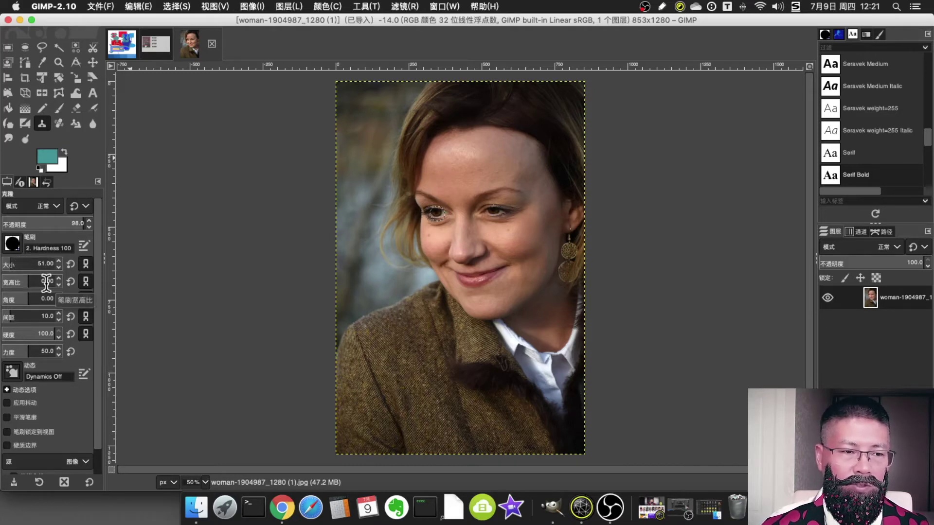
# Zoom in and heal the cheek spot with the Heal tool, sampling nearby clean skin.
pyautogui.click(58, 124)
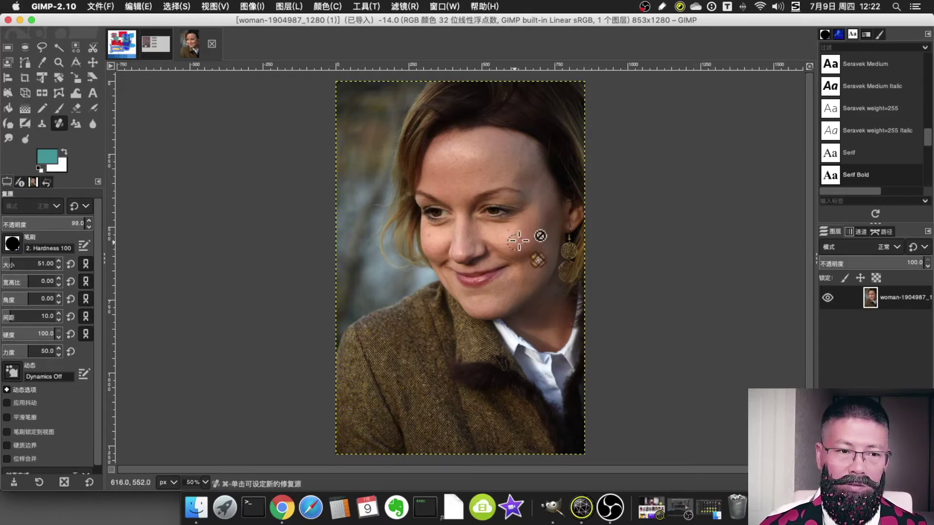
pyautogui.scroll(4, 525, 249)
pyautogui.scroll(2, 494, 254)
pyautogui.scroll(-1, 494, 254)
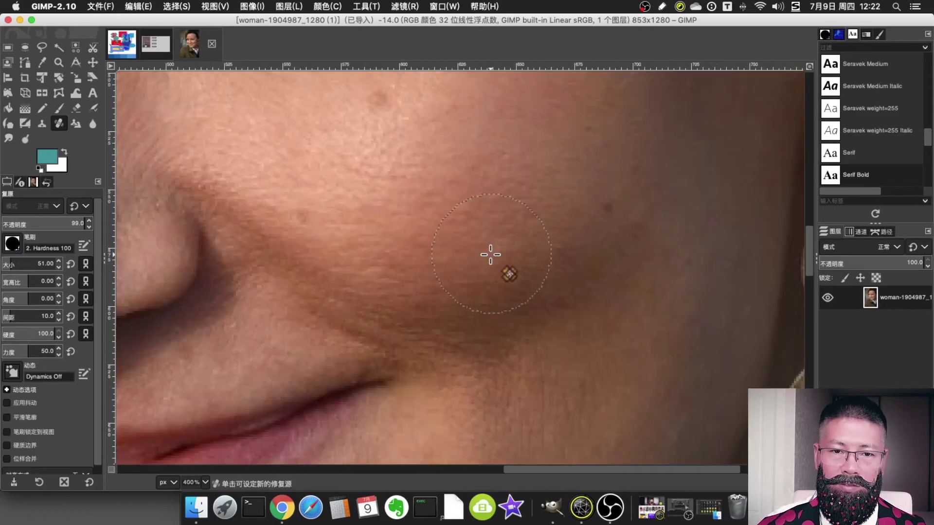
pyautogui.scroll(-1, 491, 255)
pyautogui.scroll(-1, 491, 255)
pyautogui.scroll(-1, 490, 255)
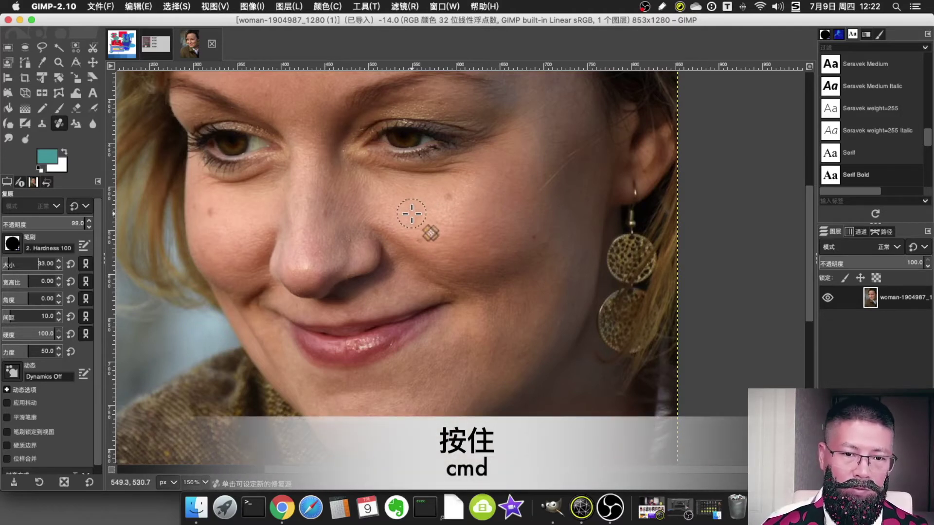
pyautogui.keyDown('super'); pyautogui.click(412, 213); pyautogui.keyUp('super')
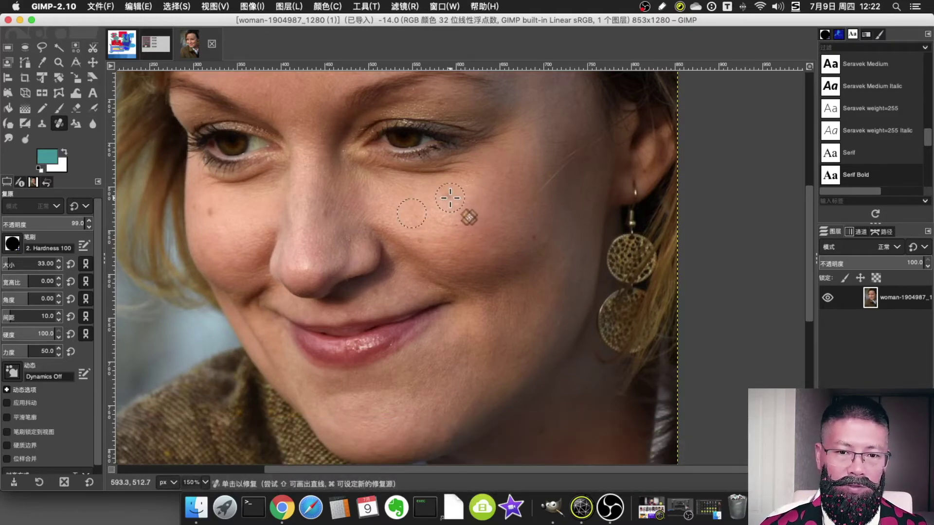
pyautogui.click(449, 199)
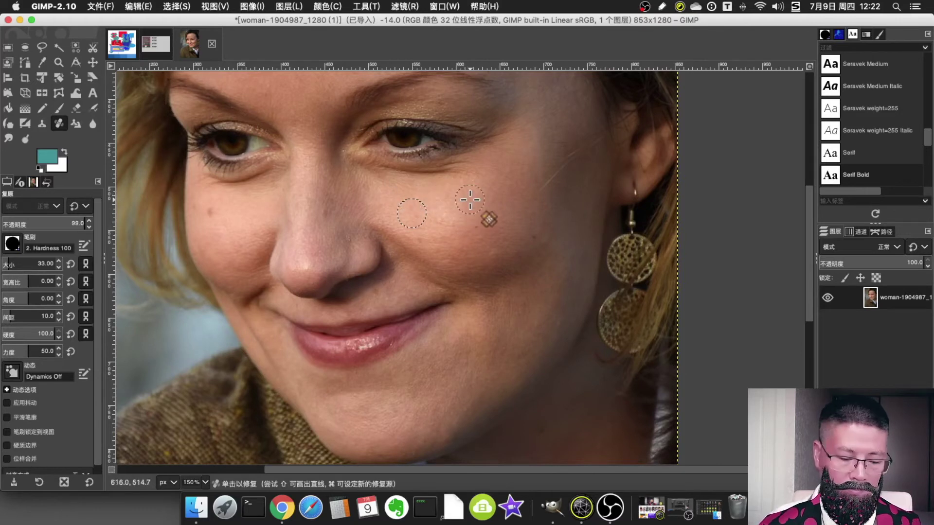
# Try cloning clean cheek skin over the blemish, undoing each attempt.
pyautogui.click(42, 124)
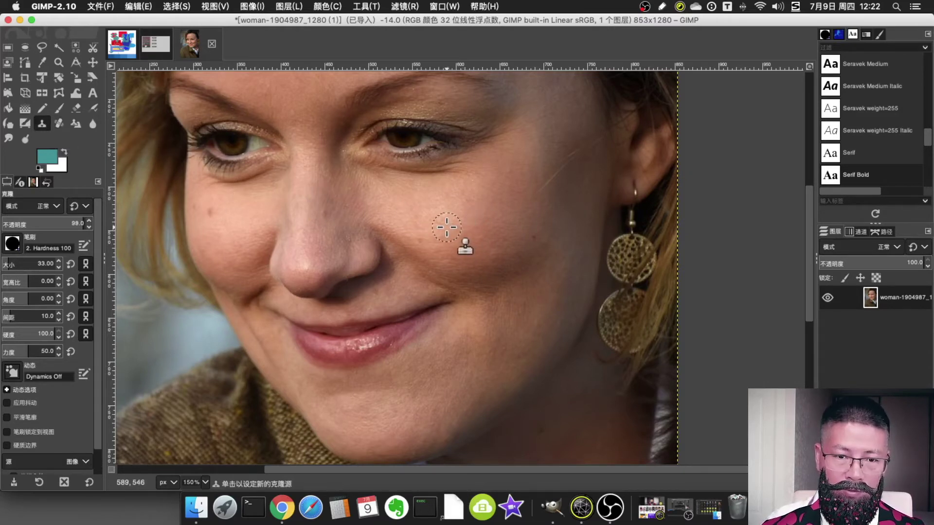
pyautogui.keyDown('ctrl'); pyautogui.click(446, 227); pyautogui.keyUp('ctrl')
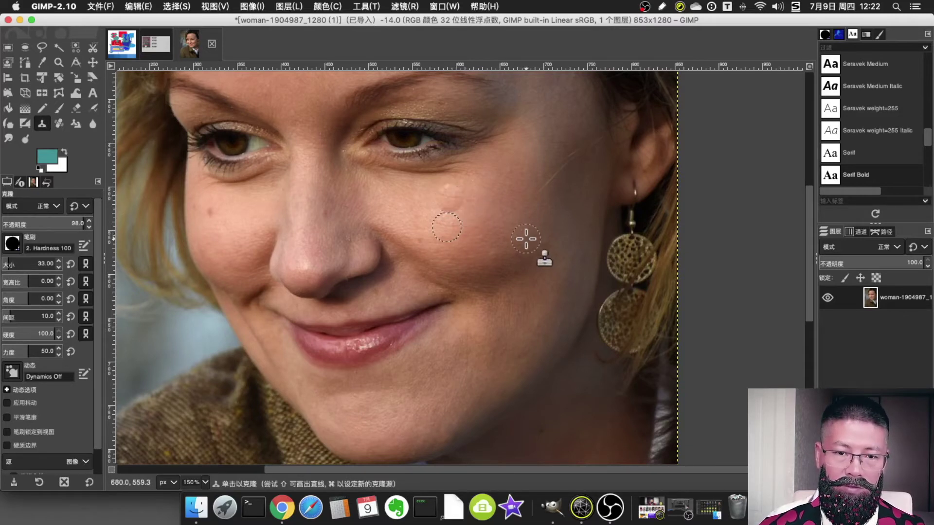
pyautogui.click(451, 192)
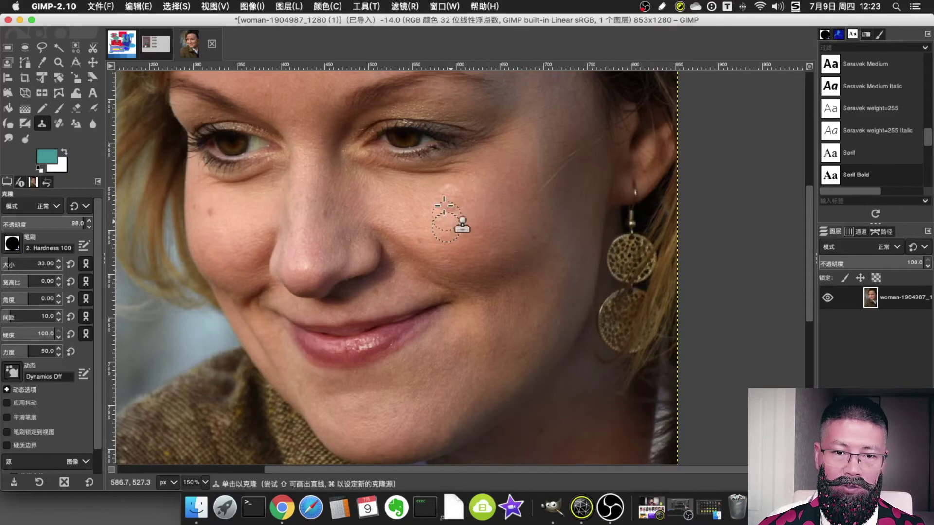
pyautogui.hotkey('ctrl', 'z')
pyautogui.keyDown('ctrl'); pyautogui.click(436, 209); pyautogui.keyUp('ctrl')
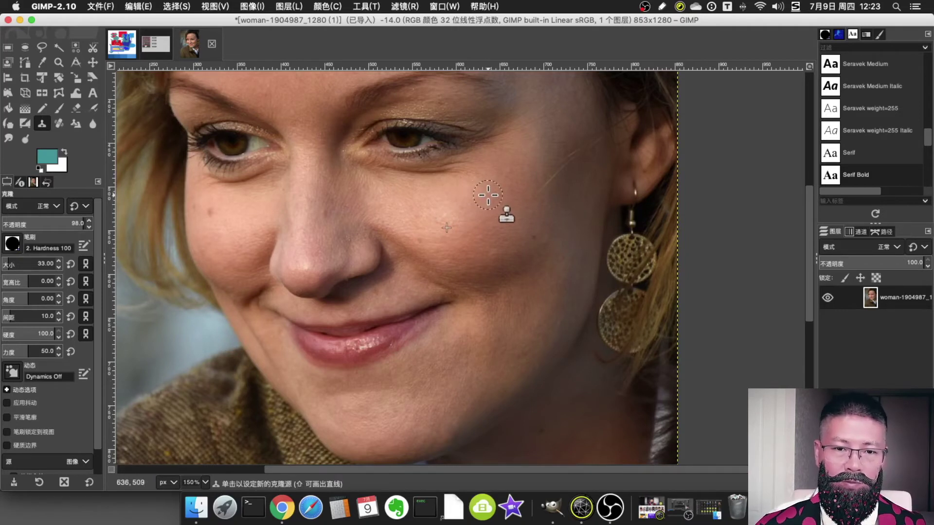
pyautogui.hotkey('ctrl', 'z')
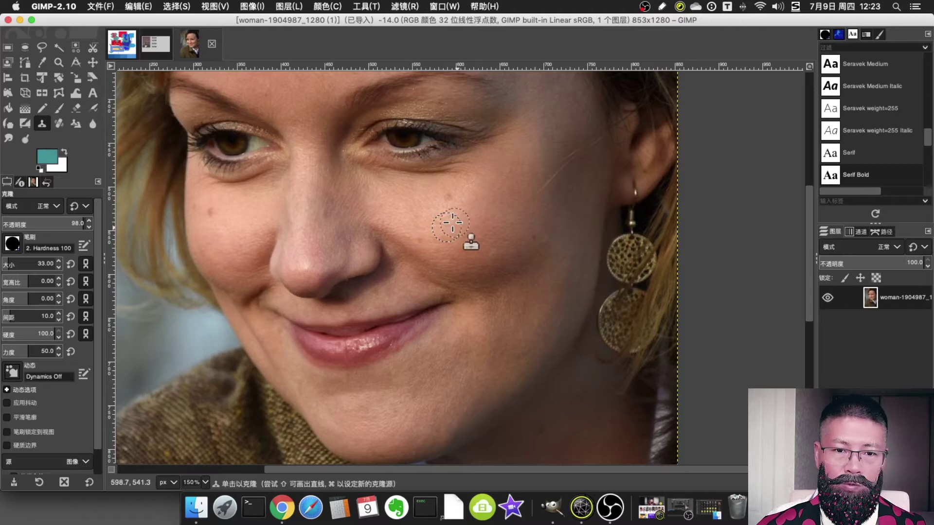
pyautogui.press('super')
pyautogui.keyDown('super'); pyautogui.click(445, 228); pyautogui.keyUp('super')
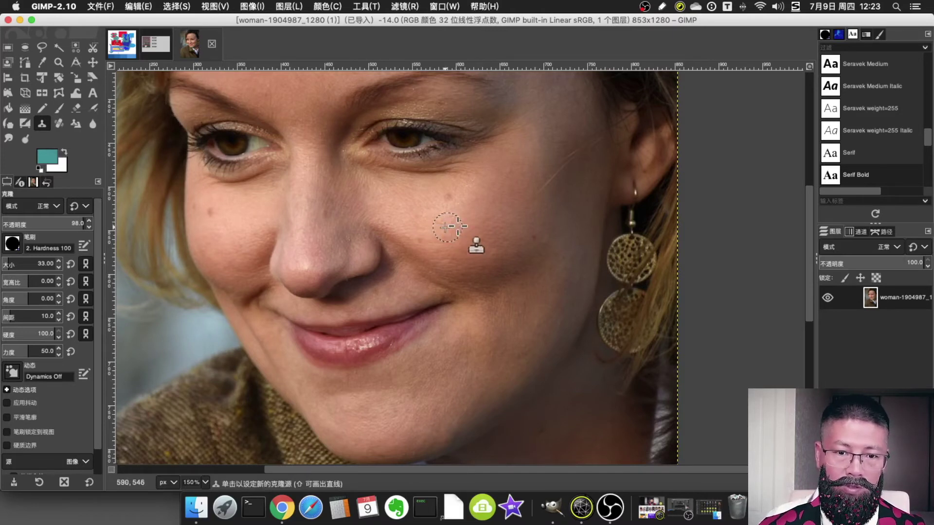
pyautogui.click(496, 267)
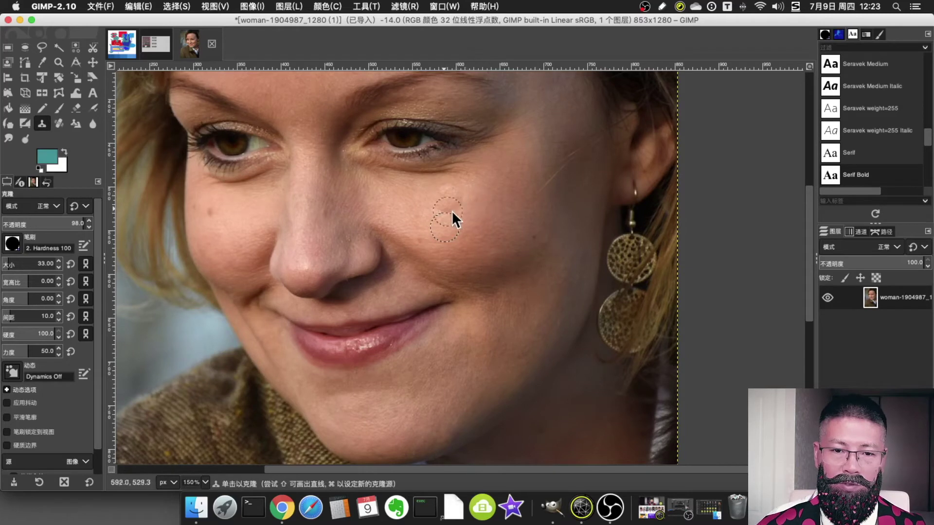
pyautogui.press('super+z')
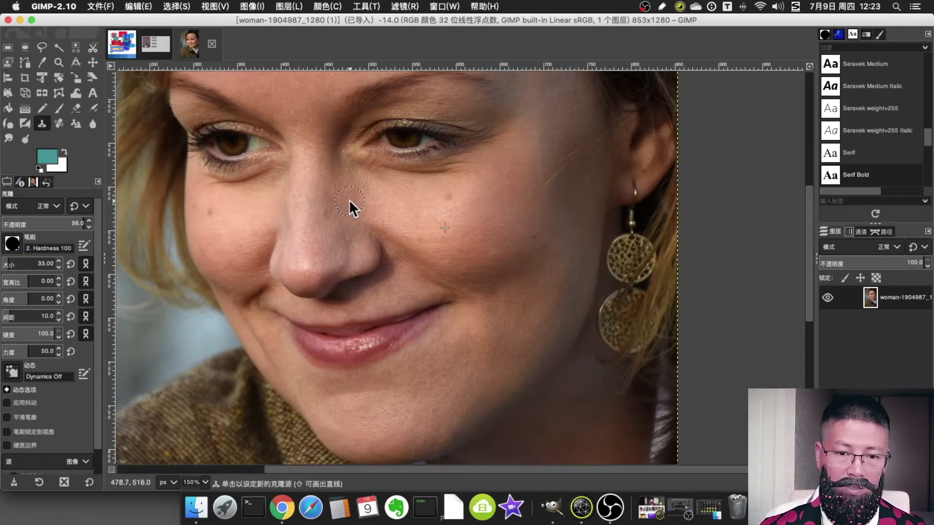
# Heal the dark spot below the eye with the Heal tool, sampling nearby skin.
pyautogui.click(59, 123)
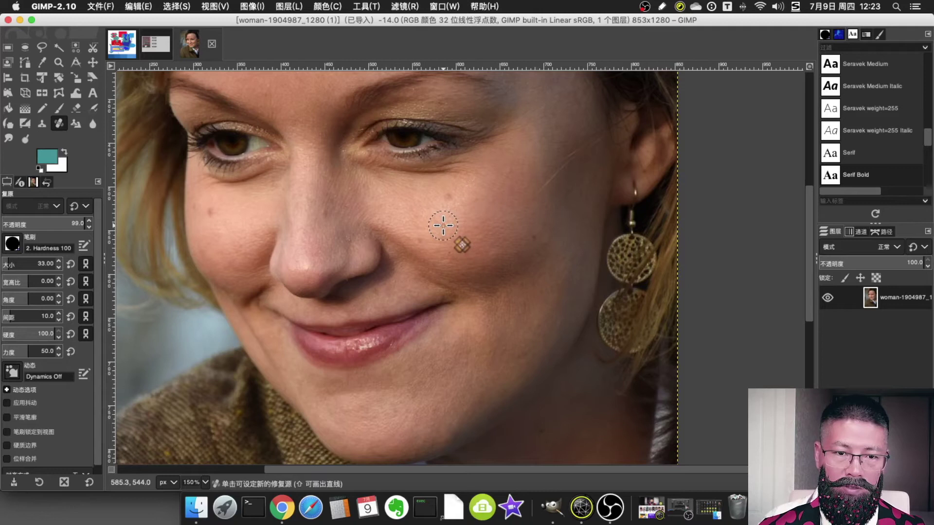
pyautogui.keyDown('ctrl'); pyautogui.click(443, 225); pyautogui.keyUp('ctrl')
pyautogui.click(448, 200)
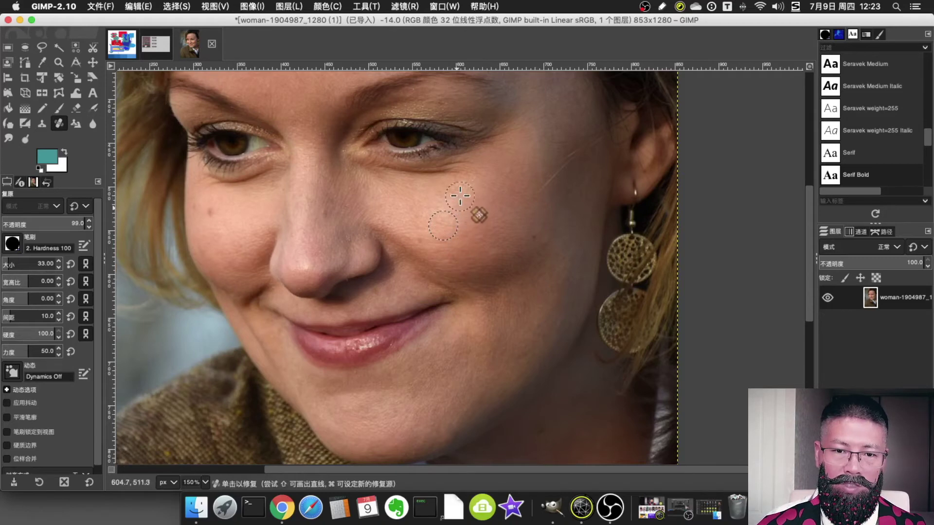
pyautogui.press('c')
pyautogui.press('-')
pyautogui.press('-')
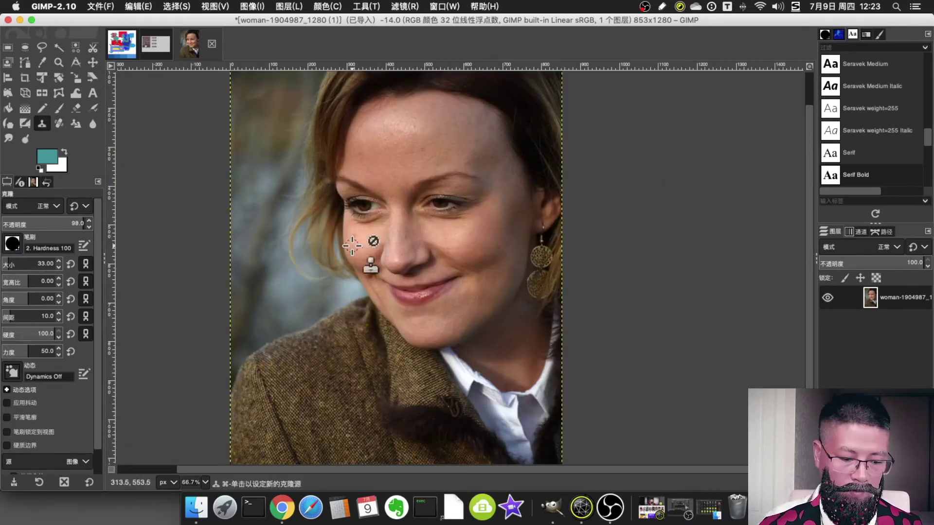
pyautogui.scroll(2, 356, 238)
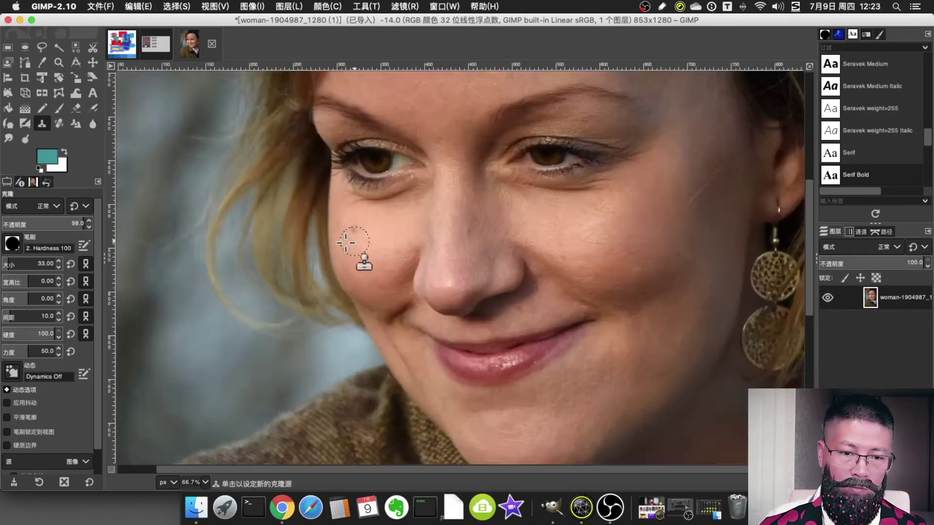
pyautogui.scroll(3, 359, 241)
pyautogui.scroll(-2, 412, 255)
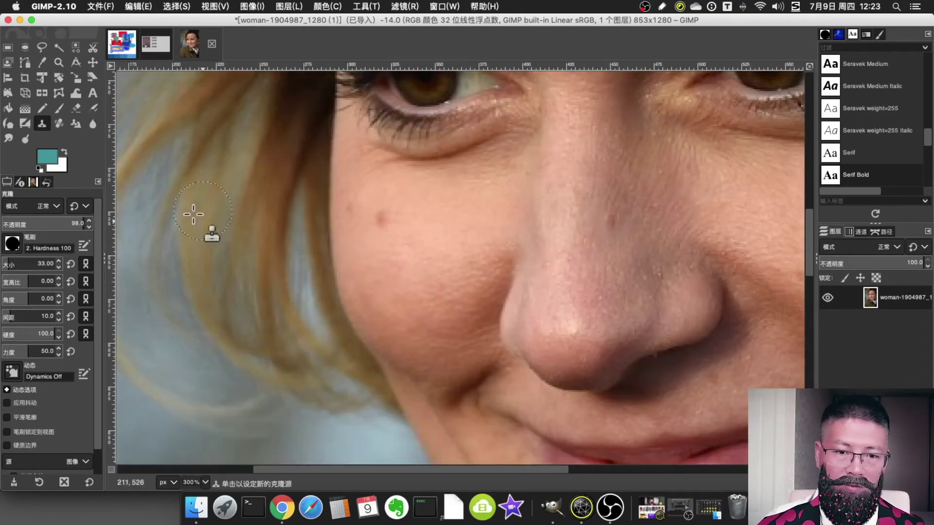
# Heal the dark mole on the cheek using clean skin as the source.
pyautogui.click(58, 123)
pyautogui.keyDown('super'); pyautogui.click(428, 271); pyautogui.keyUp('super')
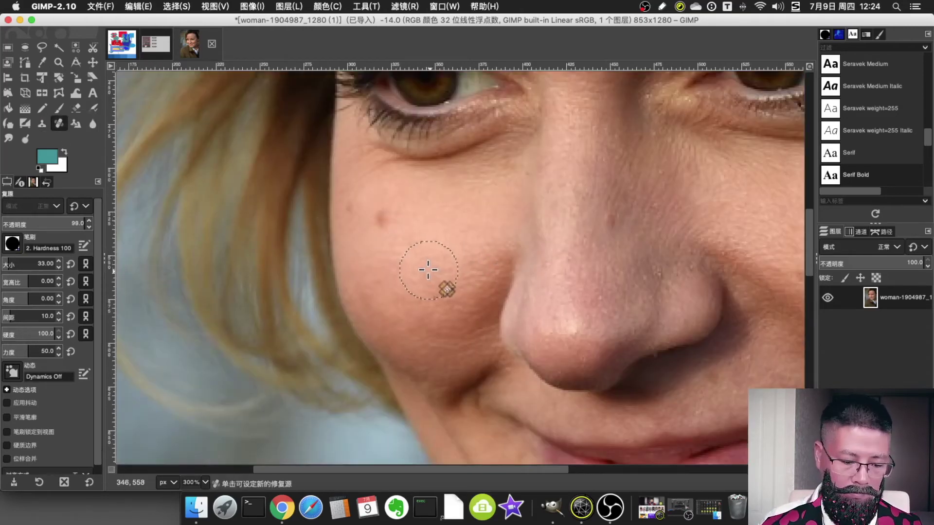
pyautogui.click(385, 219)
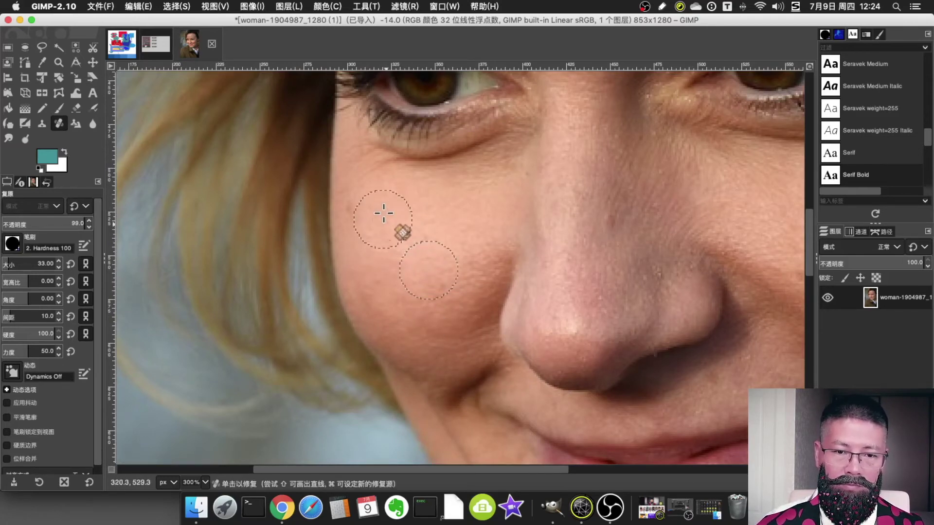
pyautogui.scroll(-2, 411, 251)
pyautogui.scroll(-1, 428, 291)
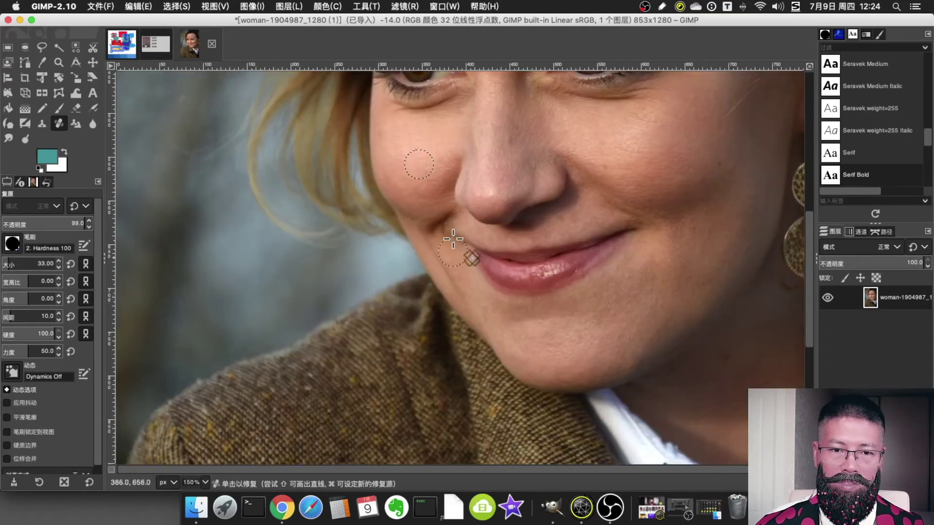
pyautogui.scroll(-1, 463, 255)
pyautogui.scroll(-1, 444, 234)
# Return to cloning, lower the clone opacity to 97 and choose Perspective Clone.
pyautogui.press('c')
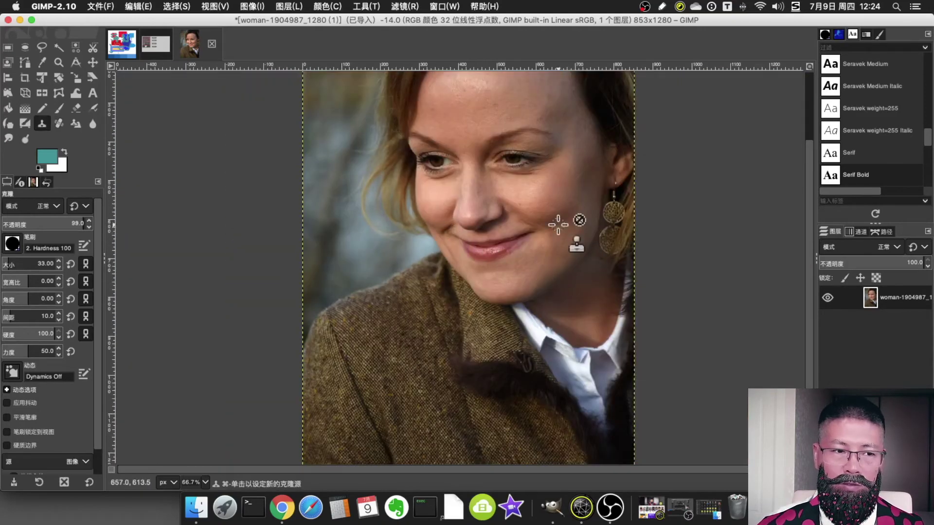
pyautogui.scroll(-1, 501, 209)
pyautogui.press('less')
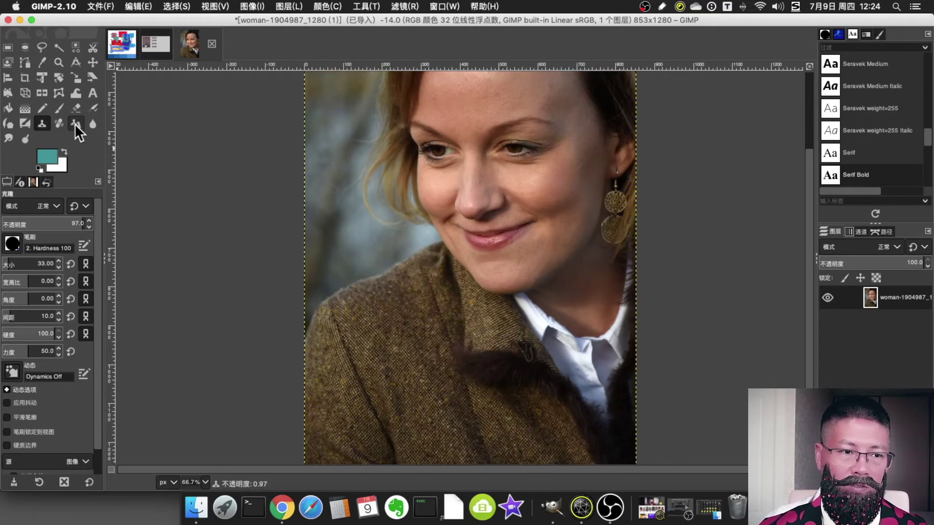
pyautogui.click(75, 123)
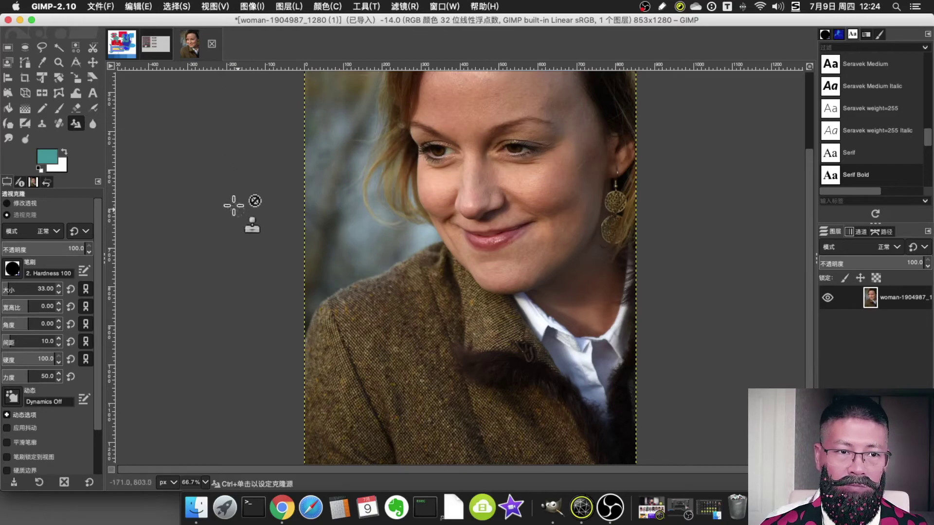
# Open 10210205_824488.jpg in GIMP from Finder and turn on Modify Perspective mode.
pyautogui.click(196, 507)
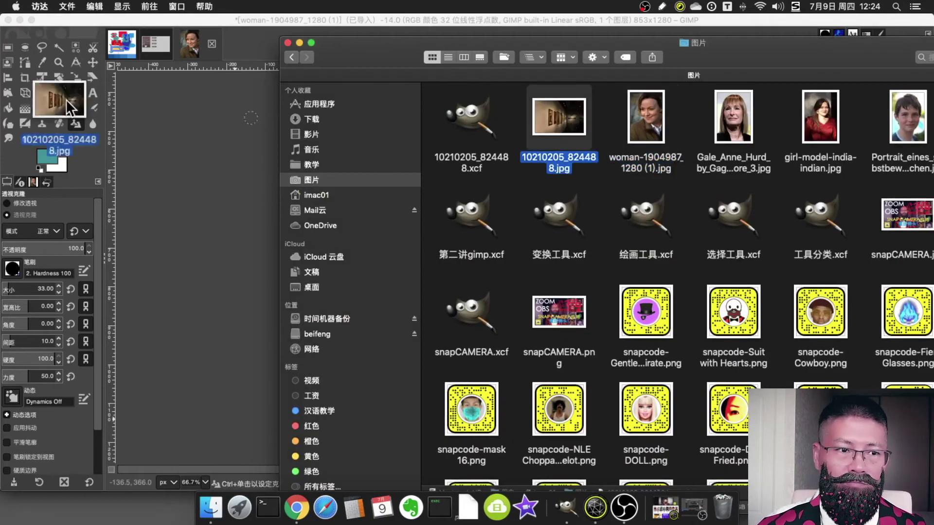
pyautogui.moveTo(559, 116); pyautogui.dragTo(61, 102)
pyautogui.click(300, 42)
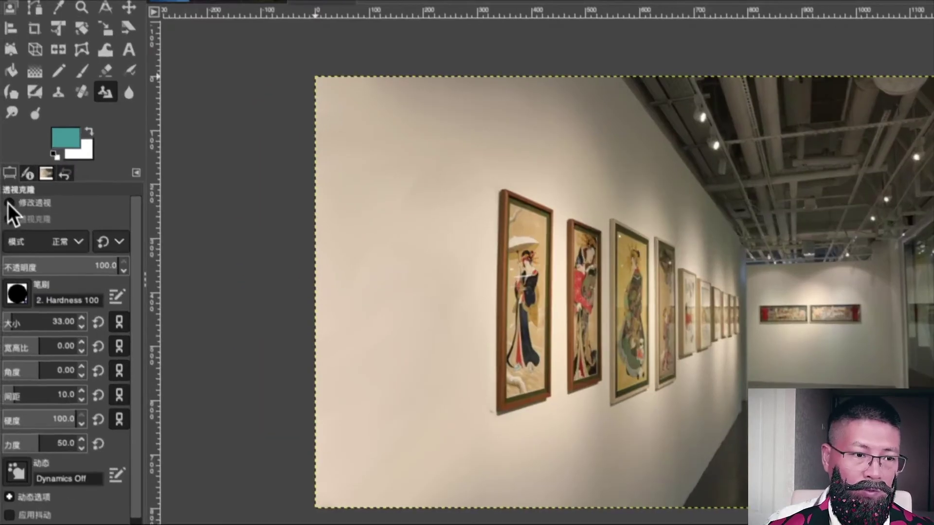
pyautogui.click(9, 203)
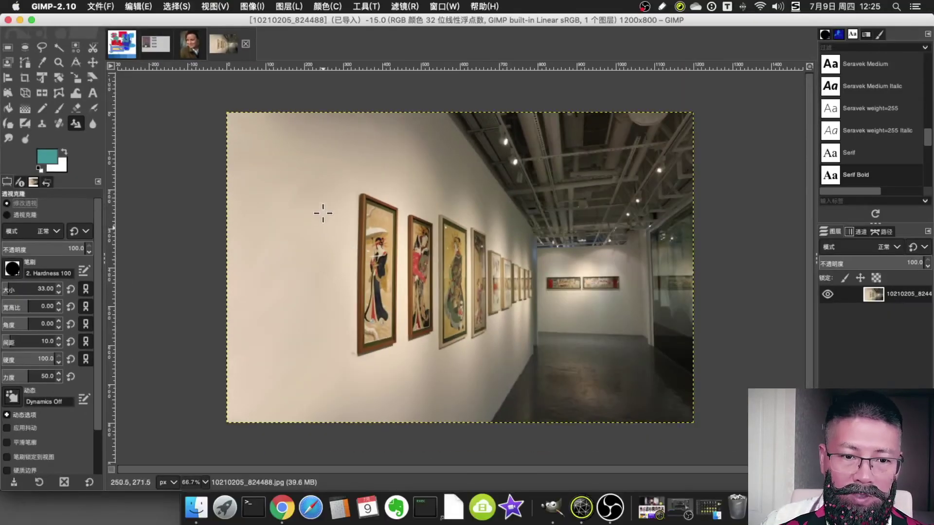
# Show the perspective plane and pull its right corners in to the paintings on the wall.
pyautogui.click(313, 202)
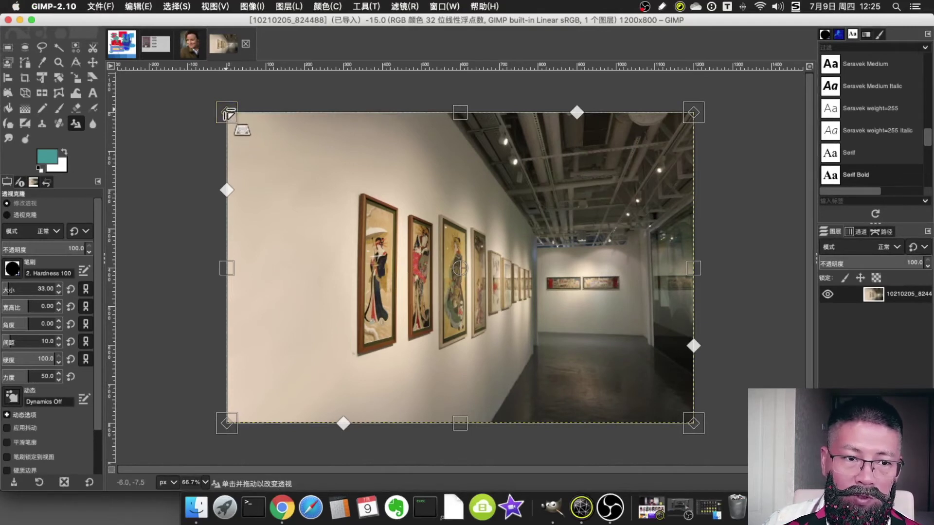
pyautogui.moveTo(227, 115)
pyautogui.mouseDown()
pyautogui.moveTo(343, 186)
pyautogui.moveTo(228, 116)
pyautogui.mouseUp()
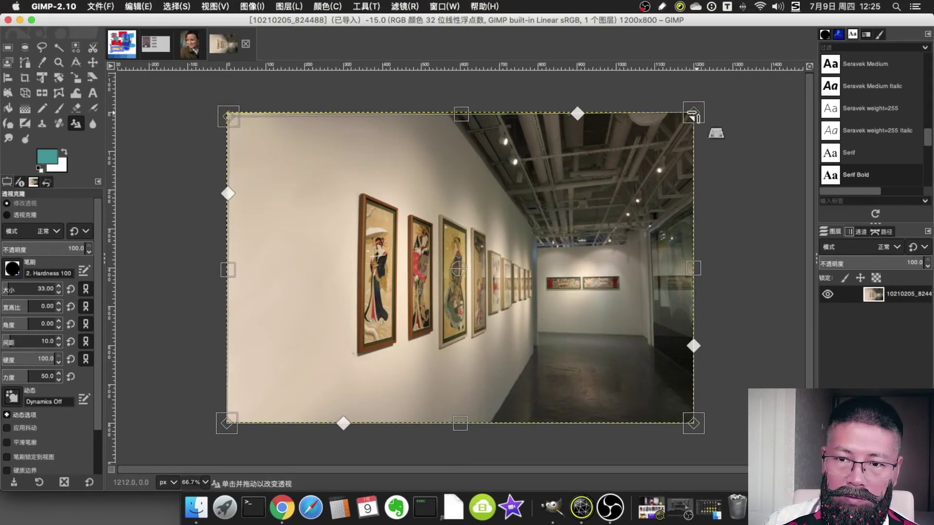
pyautogui.moveTo(693, 115); pyautogui.dragTo(409, 208)
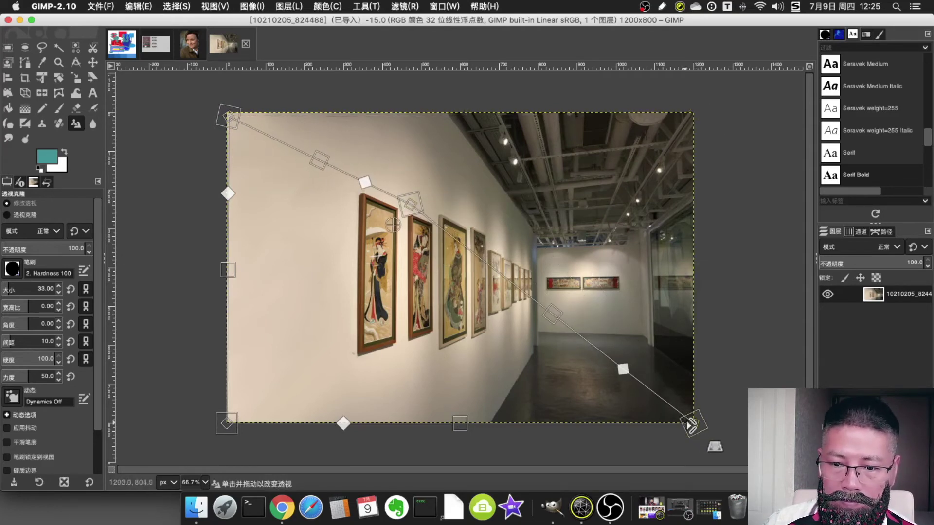
pyautogui.moveTo(687, 423); pyautogui.dragTo(404, 350)
pyautogui.moveTo(404, 349); pyautogui.dragTo(405, 350)
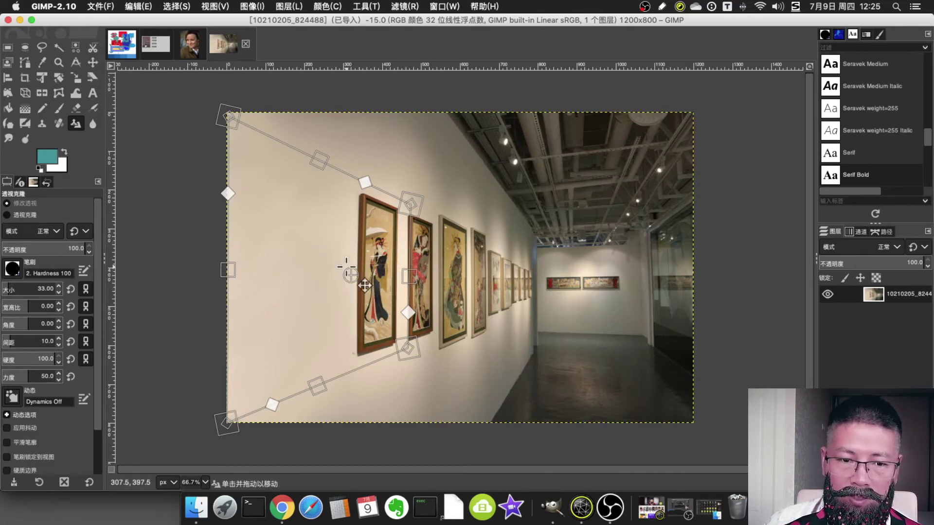
# Refine the plane's centre, shear, top edge and left edge to match the wall's slant.
pyautogui.moveTo(350, 276); pyautogui.dragTo(327, 279)
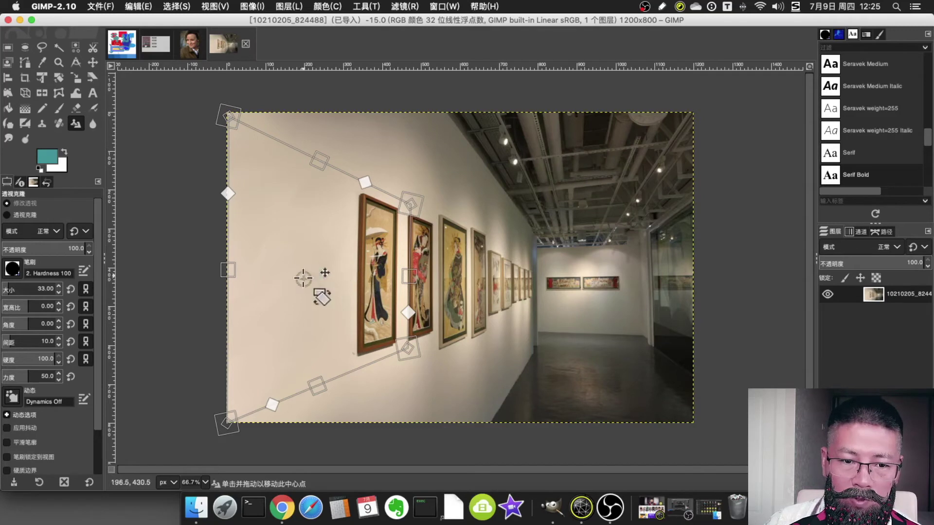
pyautogui.moveTo(317, 240); pyautogui.dragTo(336, 274)
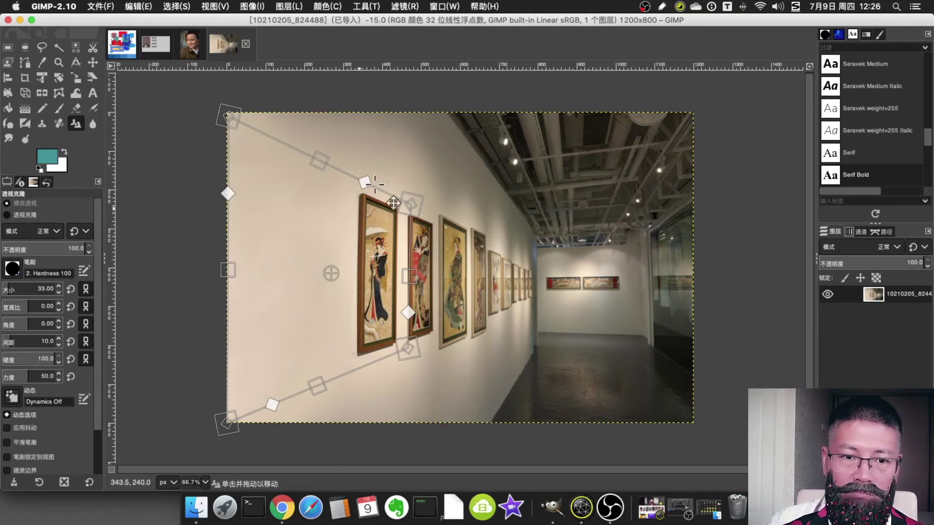
pyautogui.moveTo(365, 183)
pyautogui.mouseDown()
pyautogui.moveTo(345, 184)
pyautogui.moveTo(362, 186)
pyautogui.mouseUp()
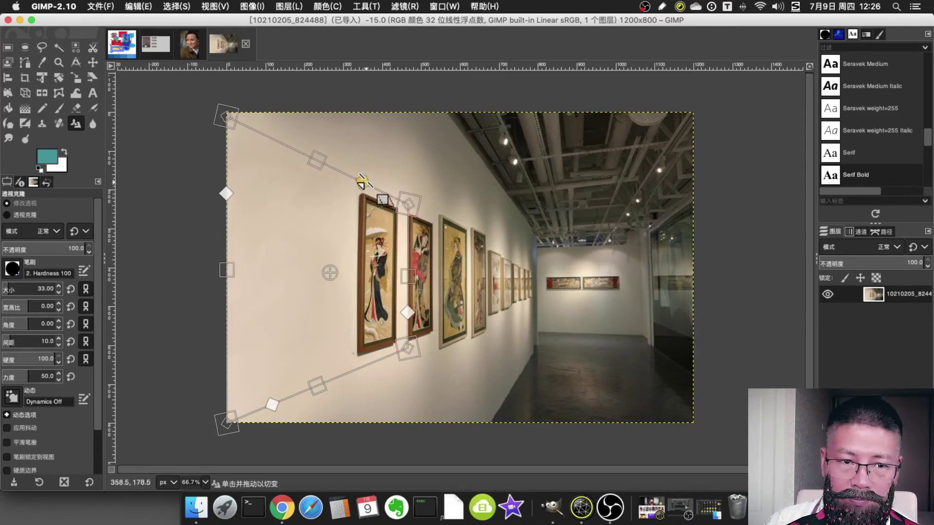
pyautogui.moveTo(361, 181); pyautogui.dragTo(364, 179)
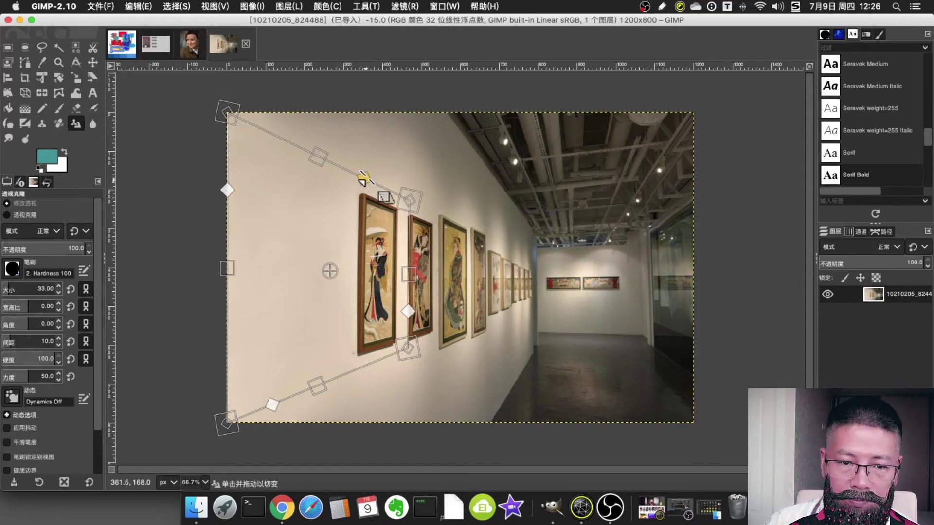
pyautogui.moveTo(311, 158)
pyautogui.mouseDown()
pyautogui.moveTo(325, 142)
pyautogui.moveTo(336, 153)
pyautogui.mouseUp()
pyautogui.moveTo(232, 267)
pyautogui.mouseDown()
pyautogui.moveTo(186, 270)
pyautogui.moveTo(227, 271)
pyautogui.mouseUp()
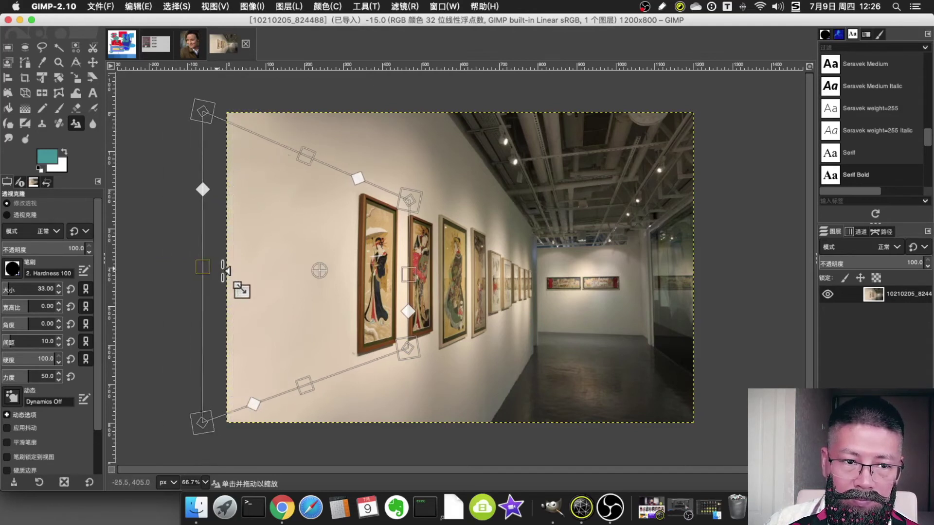
pyautogui.moveTo(228, 271); pyautogui.dragTo(230, 272)
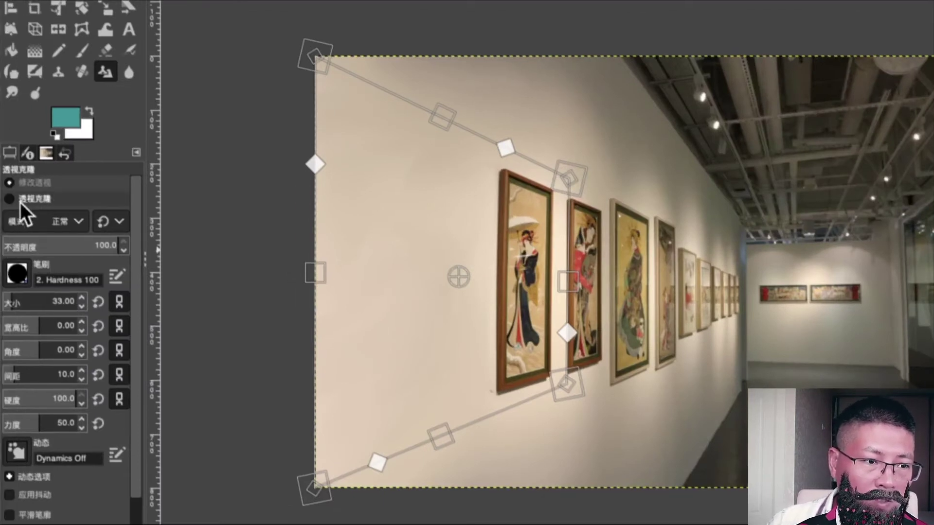
pyautogui.click(14, 202)
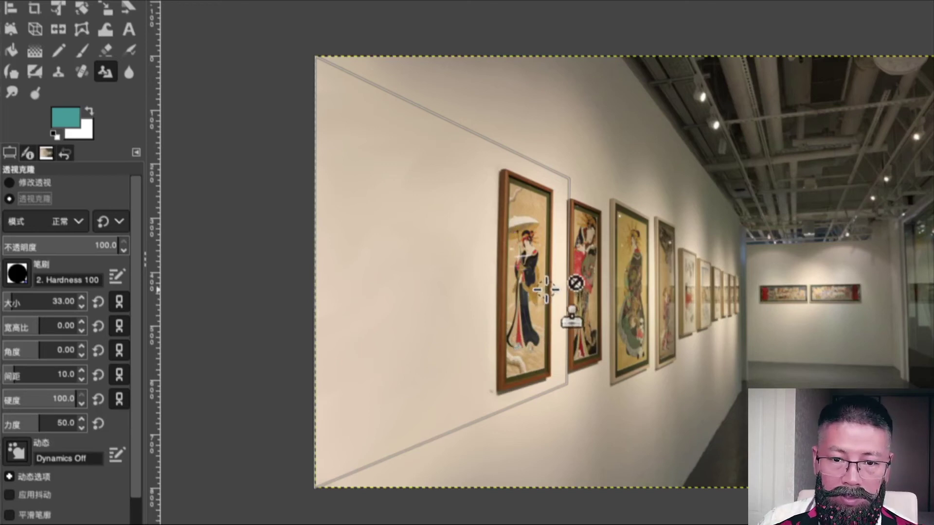
# Sample the first geisha painting and paint its perspective copy onto the blank left wall.
pyautogui.keyDown('ctrl'); pyautogui.click(550, 378); pyautogui.keyUp('ctrl')
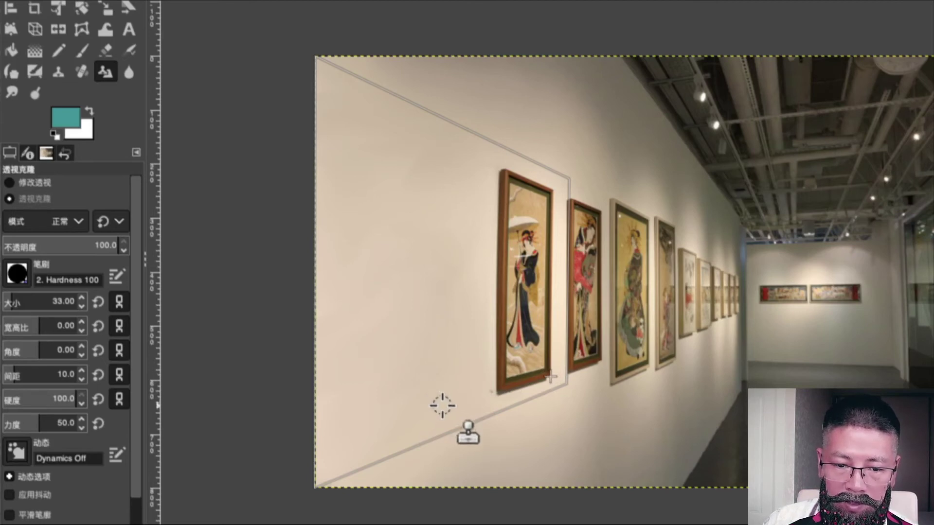
pyautogui.moveTo(442, 405)
pyautogui.mouseDown()
pyautogui.moveTo(432, 251)
pyautogui.moveTo(440, 144)
pyautogui.moveTo(428, 139)
pyautogui.moveTo(441, 348)
pyautogui.moveTo(381, 428)
pyautogui.moveTo(371, 119)
pyautogui.moveTo(334, 125)
pyautogui.moveTo(346, 202)
pyautogui.moveTo(383, 173)
pyautogui.moveTo(385, 189)
pyautogui.moveTo(329, 362)
pyautogui.moveTo(403, 277)
pyautogui.mouseUp()
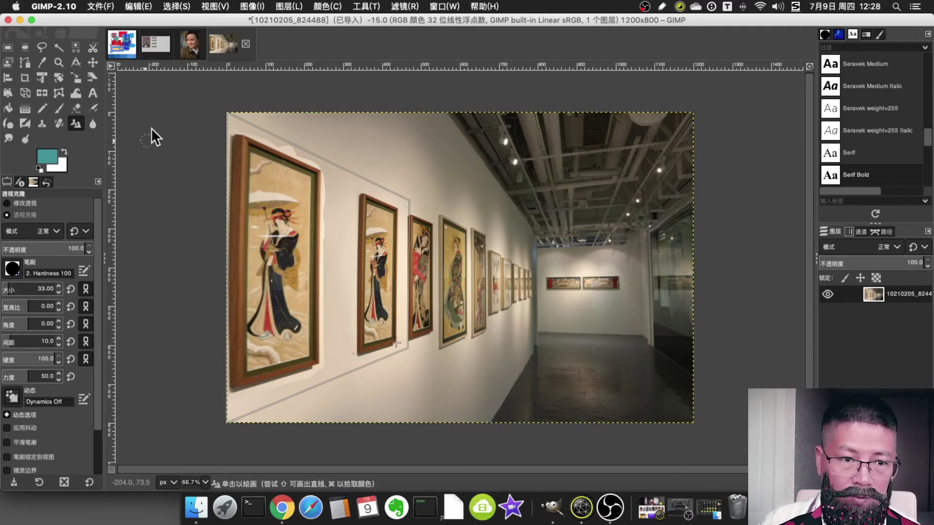
pyautogui.click(93, 124)
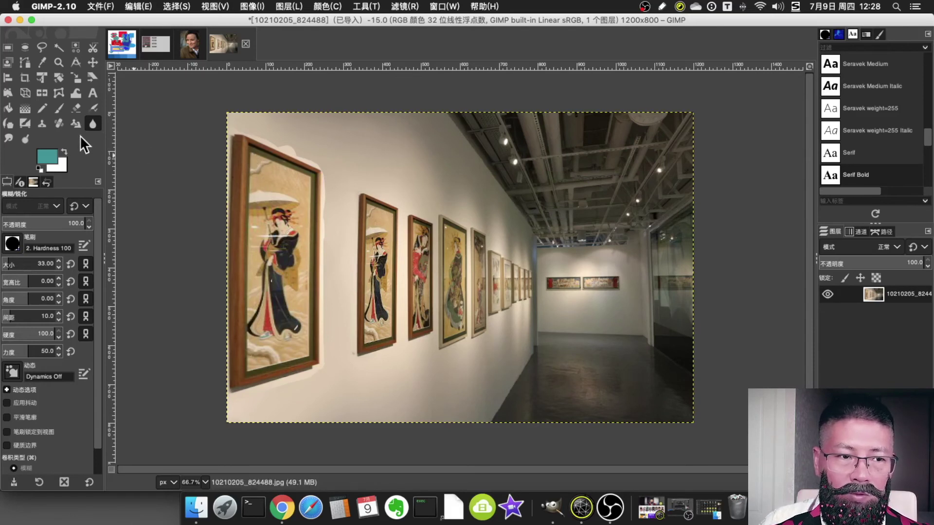
# Smudge the white border beside the large copy's frame, undoing a first attempt.
pyautogui.click(9, 140)
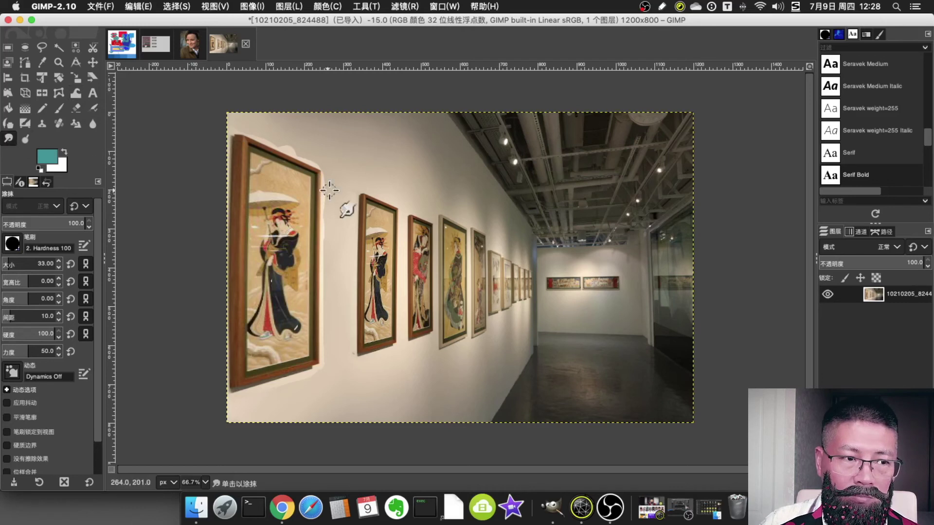
pyautogui.moveTo(332, 195)
pyautogui.mouseDown()
pyautogui.moveTo(316, 185)
pyautogui.moveTo(337, 212)
pyautogui.moveTo(323, 254)
pyautogui.moveTo(325, 302)
pyautogui.mouseUp()
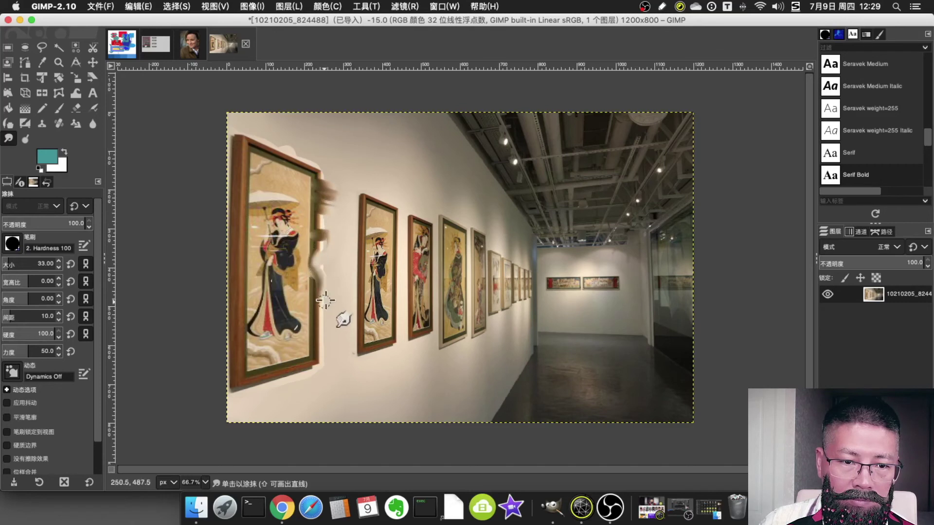
pyautogui.hotkey('ctrl', 'z')
pyautogui.hotkey('ctrl', 'z')
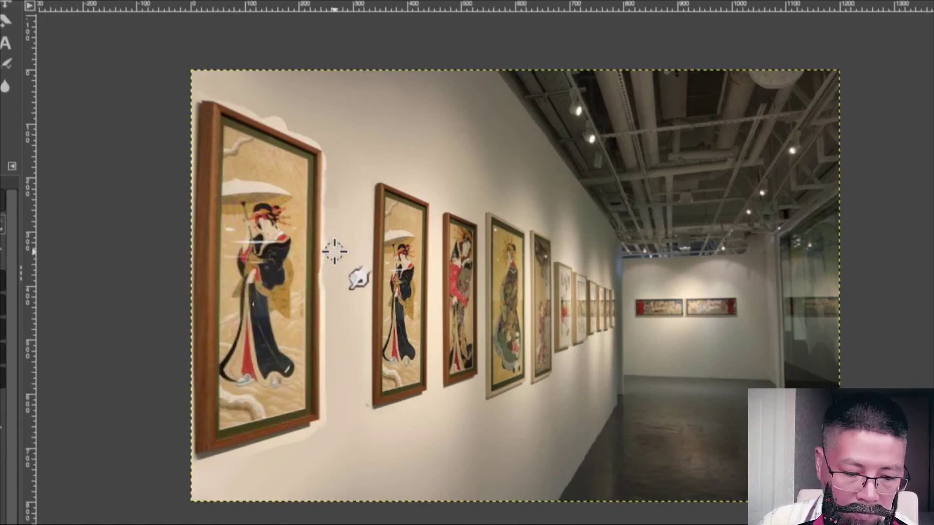
pyautogui.moveTo(327, 246); pyautogui.dragTo(319, 304)
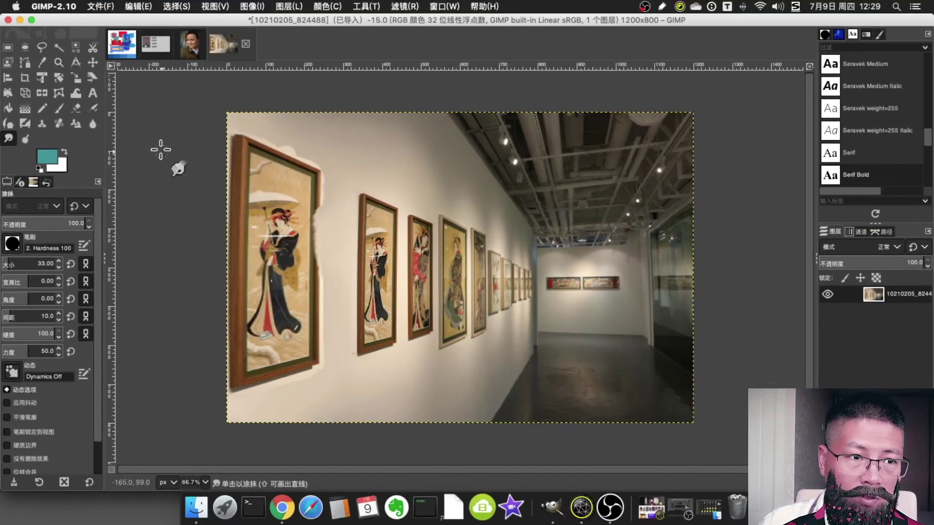
pyautogui.click(80, 93)
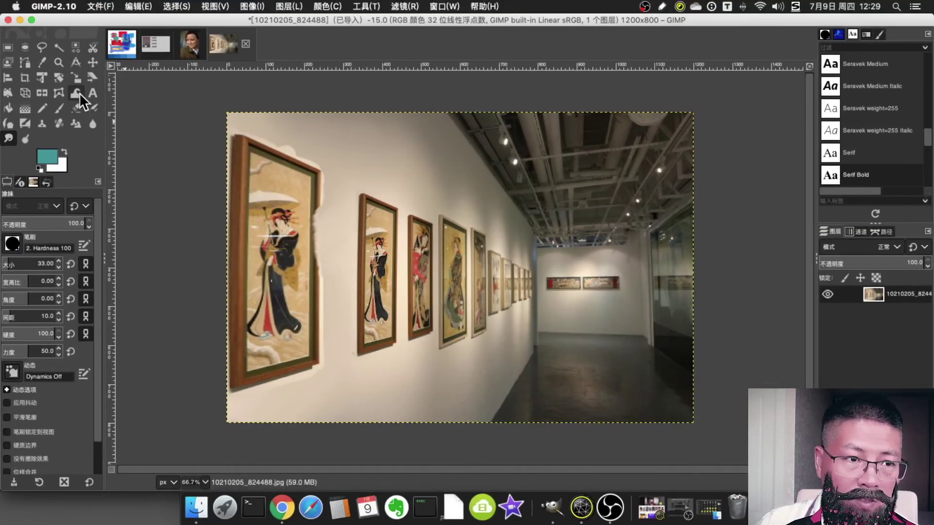
# Warp the white edge beside the cloned painting to make it jagged.
pyautogui.click(80, 93)
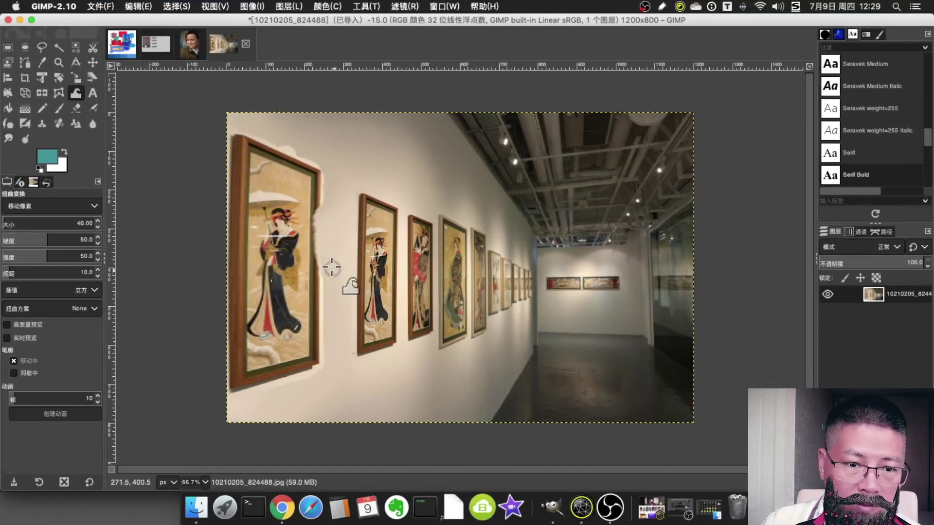
pyautogui.moveTo(323, 285); pyautogui.dragTo(330, 281)
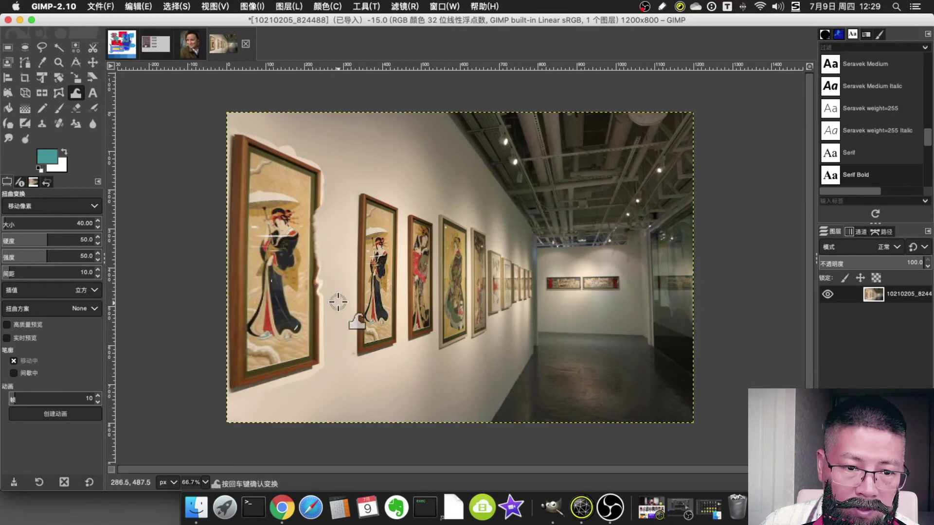
pyautogui.moveTo(321, 321); pyautogui.dragTo(328, 357)
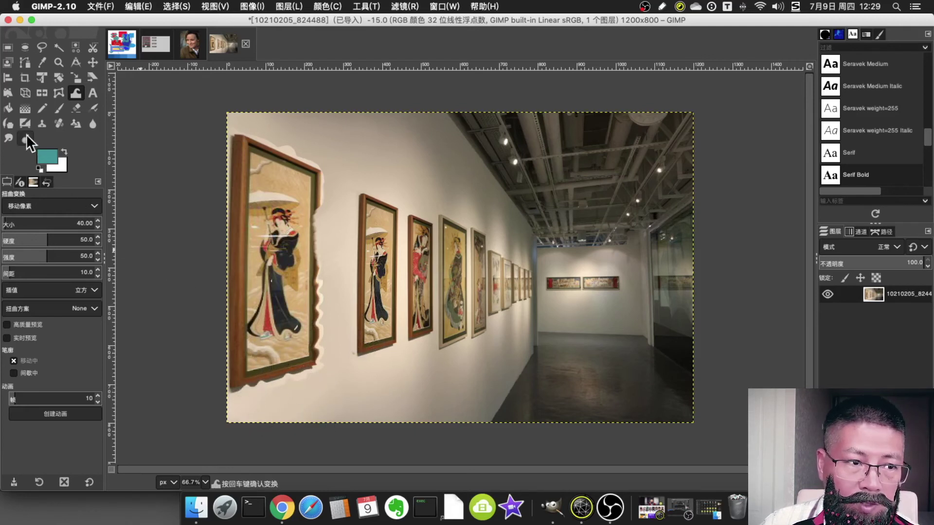
# Smudge wall colour over the frame's top and lower-left edges.
pyautogui.click(9, 139)
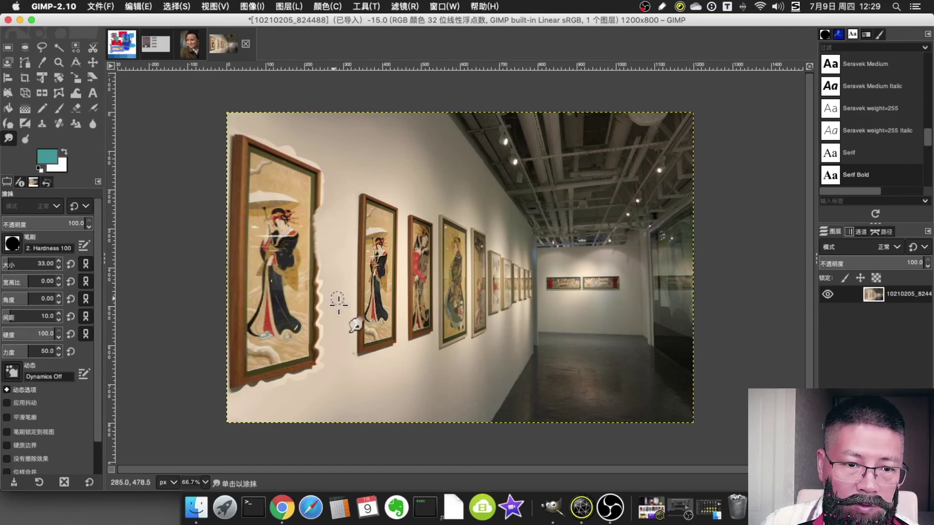
pyautogui.moveTo(335, 191); pyautogui.dragTo(308, 195)
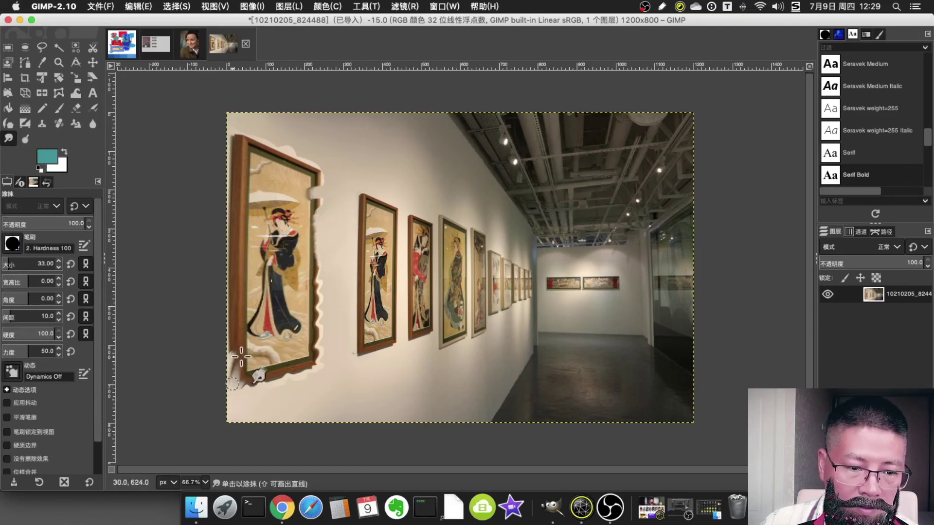
pyautogui.moveTo(226, 372)
pyautogui.mouseDown()
pyautogui.moveTo(236, 356)
pyautogui.moveTo(234, 221)
pyautogui.moveTo(339, 239)
pyautogui.mouseUp()
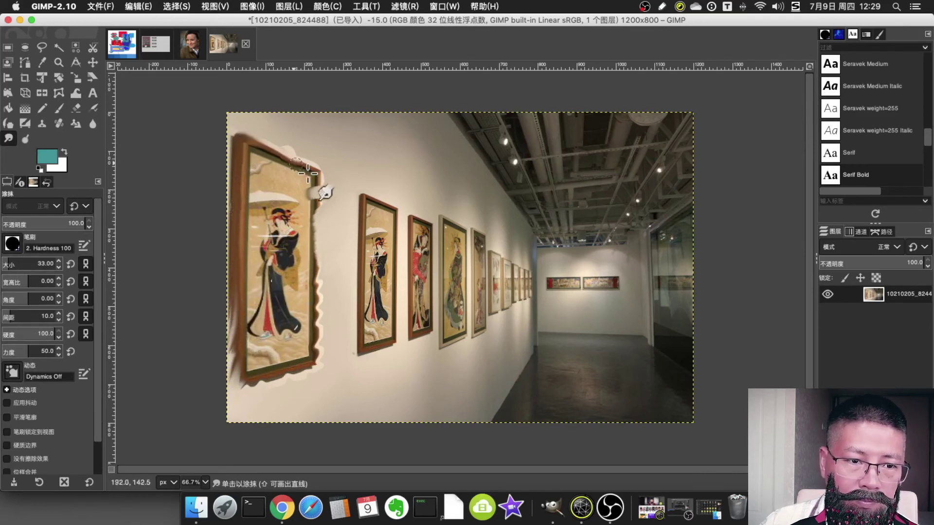
pyautogui.press('ctrl')
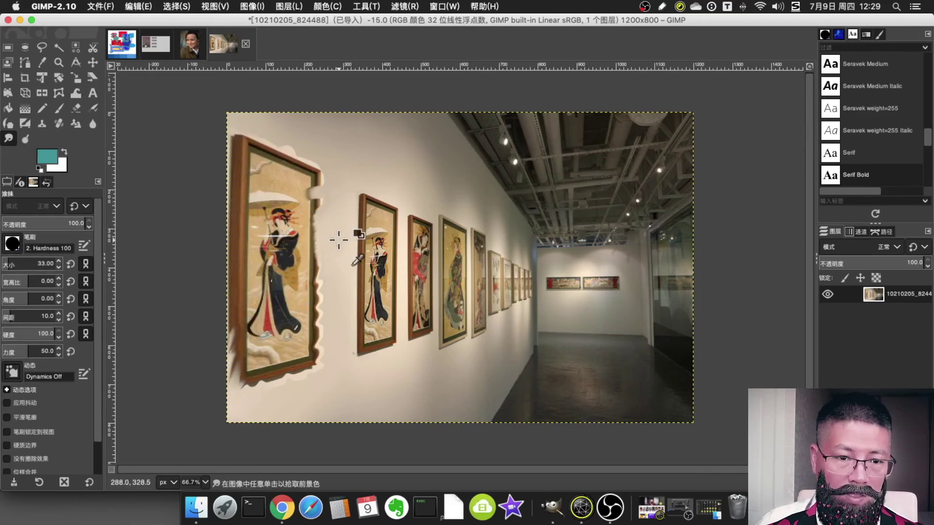
# Undo the gallery edits, select Dodge/Burn, and return to the woman's portrait.
pyautogui.hotkey('ctrl', 'z')
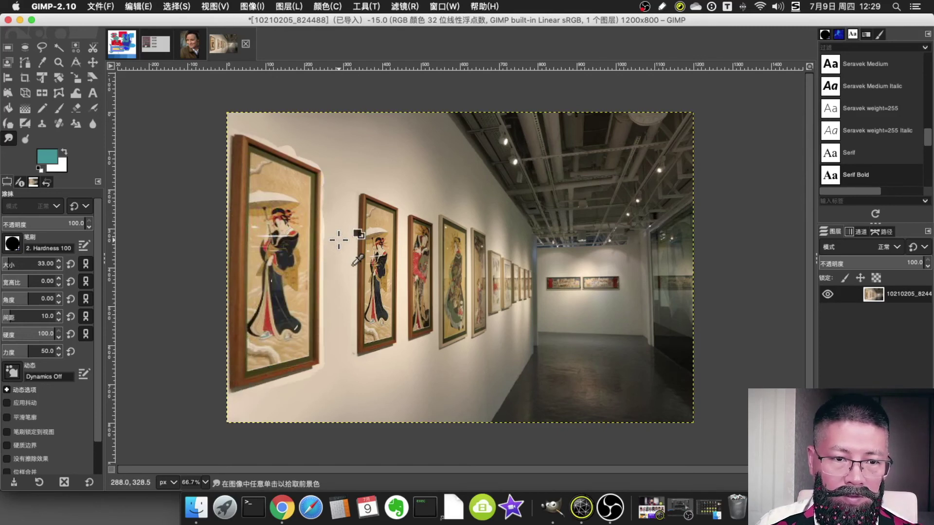
pyautogui.hotkey('ctrl', 'z')
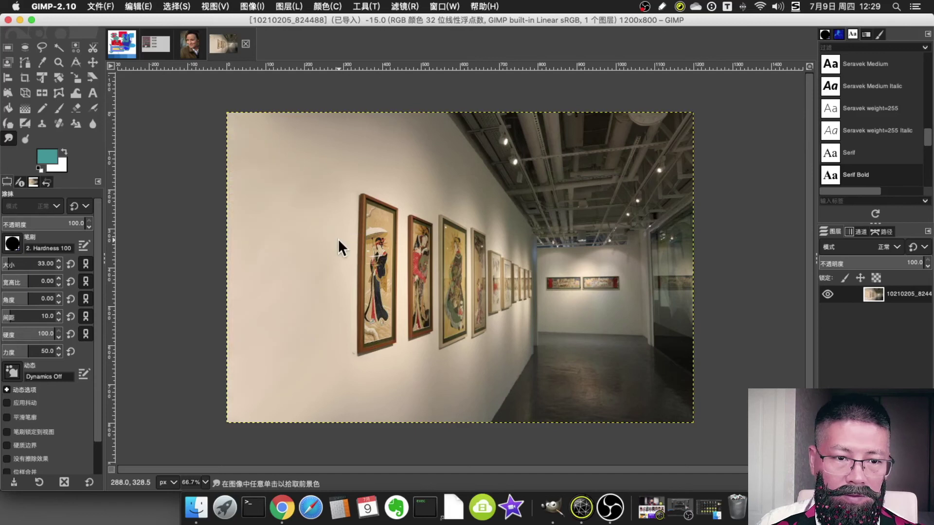
pyautogui.click(24, 139)
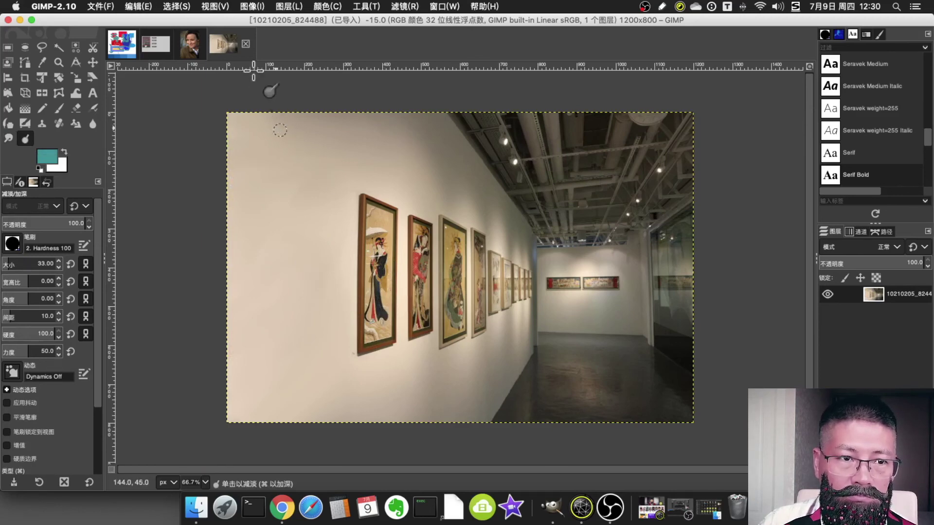
pyautogui.click(188, 37)
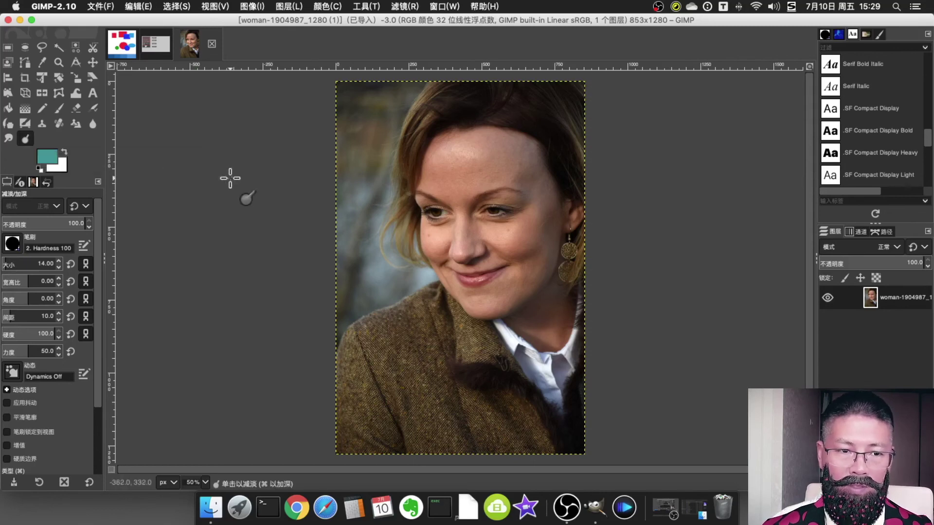
# Zoom in to 400% on the left eye and set the Dodge/Burn brush size to 8.
pyautogui.scroll(3, 456, 219)
pyautogui.scroll(-1, 456, 220)
pyautogui.scroll(-1, 456, 219)
pyautogui.scroll(-1, 455, 220)
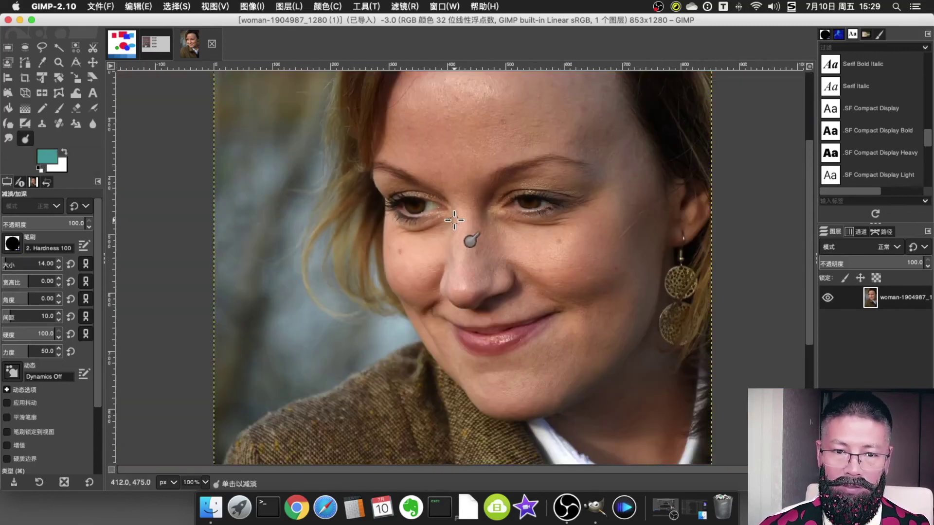
pyautogui.scroll(1, 454, 220)
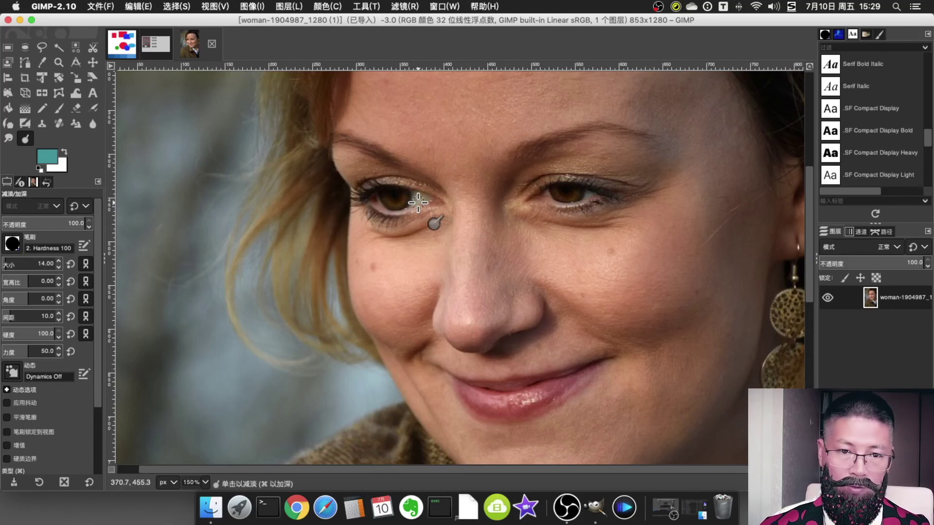
pyautogui.scroll(1, 428, 209)
pyautogui.scroll(2, 441, 224)
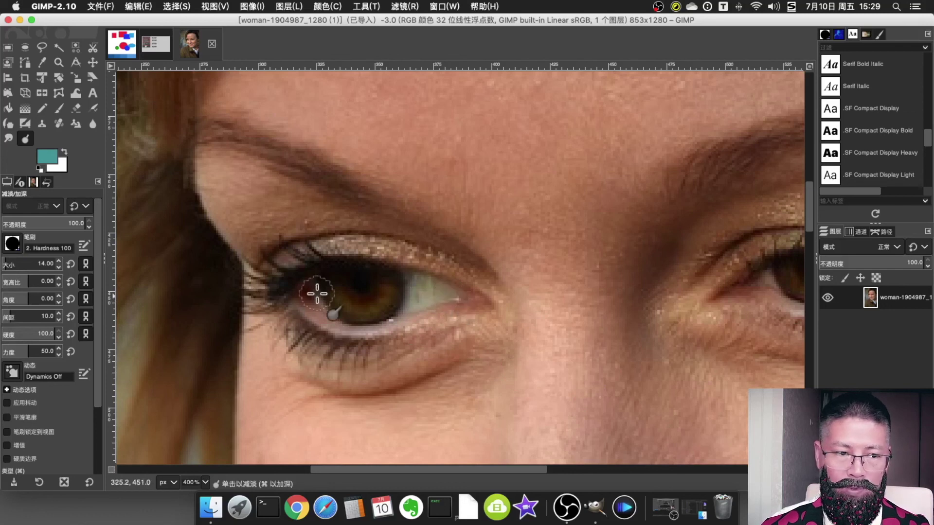
pyautogui.moveTo(15, 263); pyautogui.dragTo(5, 261)
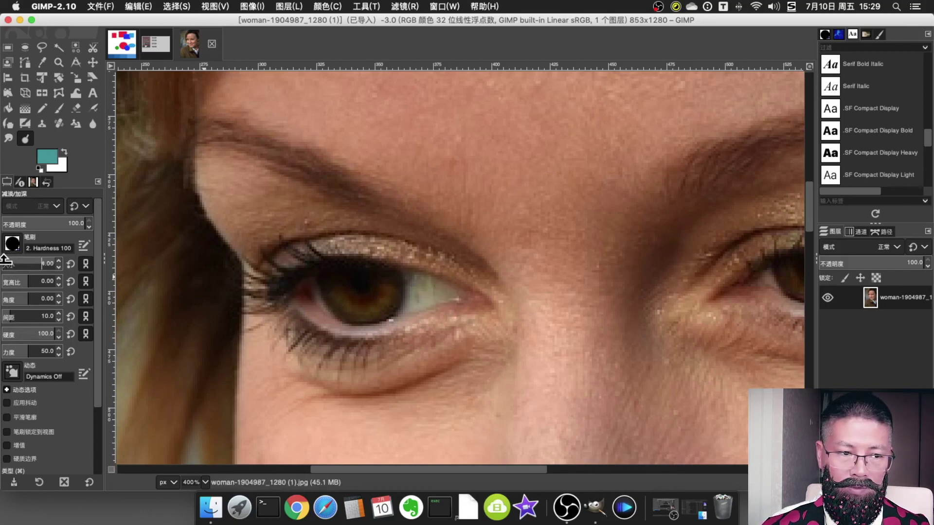
pyautogui.moveTo(6, 260); pyautogui.dragTo(3, 261)
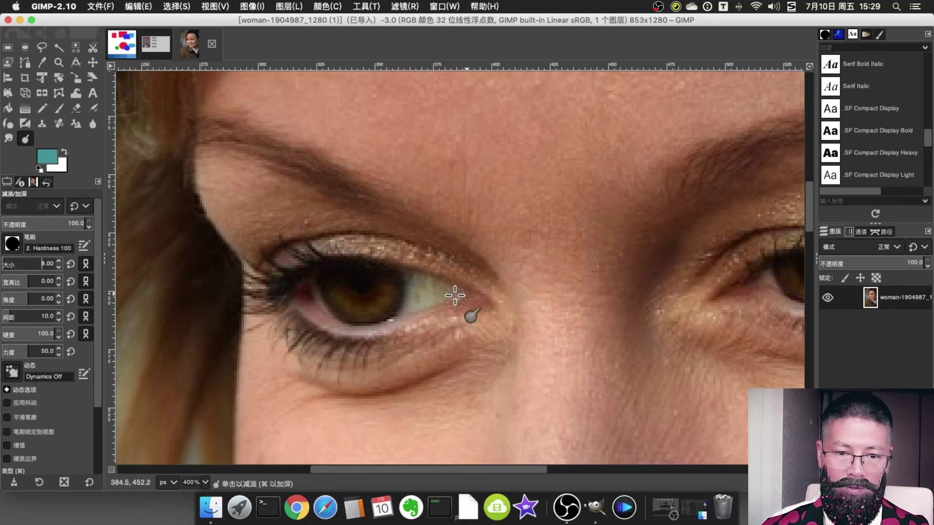
# Dodge the eye white and iris brighter, then reduce the brush to size 1.
pyautogui.moveTo(450, 293)
pyautogui.mouseDown()
pyautogui.moveTo(337, 305)
pyautogui.moveTo(444, 317)
pyautogui.moveTo(313, 285)
pyautogui.moveTo(459, 302)
pyautogui.mouseUp()
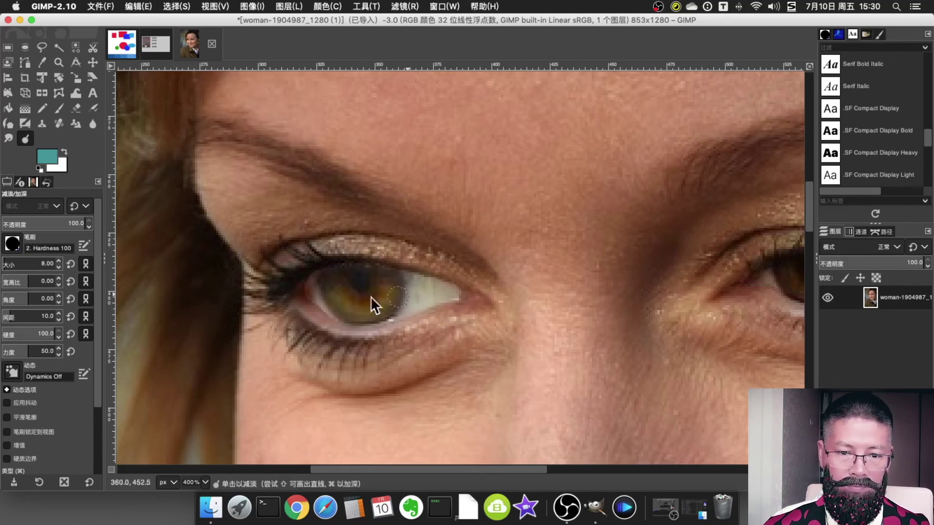
pyautogui.moveTo(49, 264); pyautogui.dragTo(8, 264)
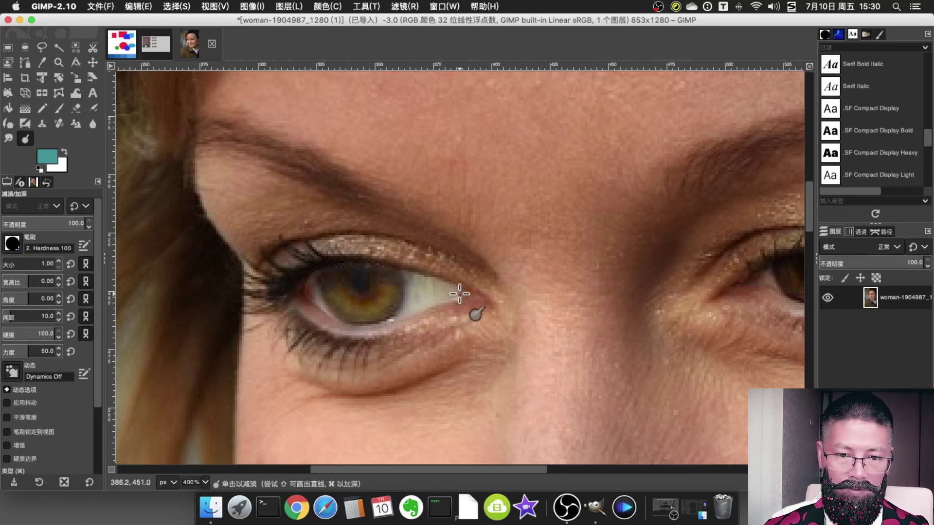
pyautogui.scroll(-5, 589, 285)
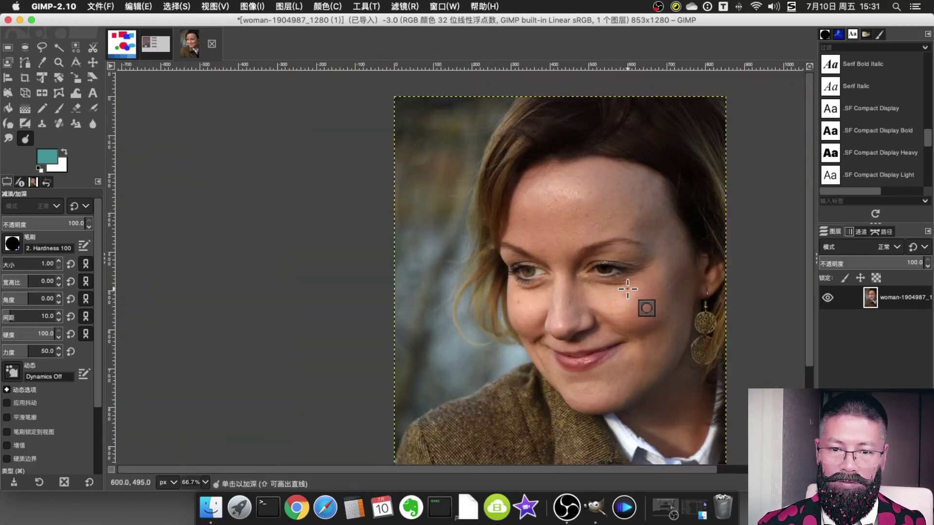
# Go from 100% view to 400% on the right eye, with the brush at size 8.
pyautogui.press('1')
pyautogui.scroll(-2, 521, 364)
pyautogui.hscroll(3, 521, 364)
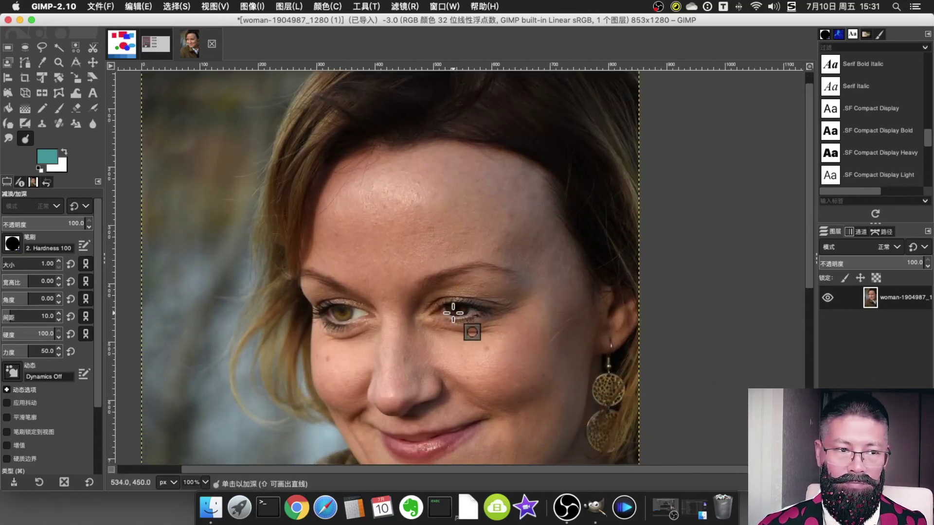
pyautogui.press('3')
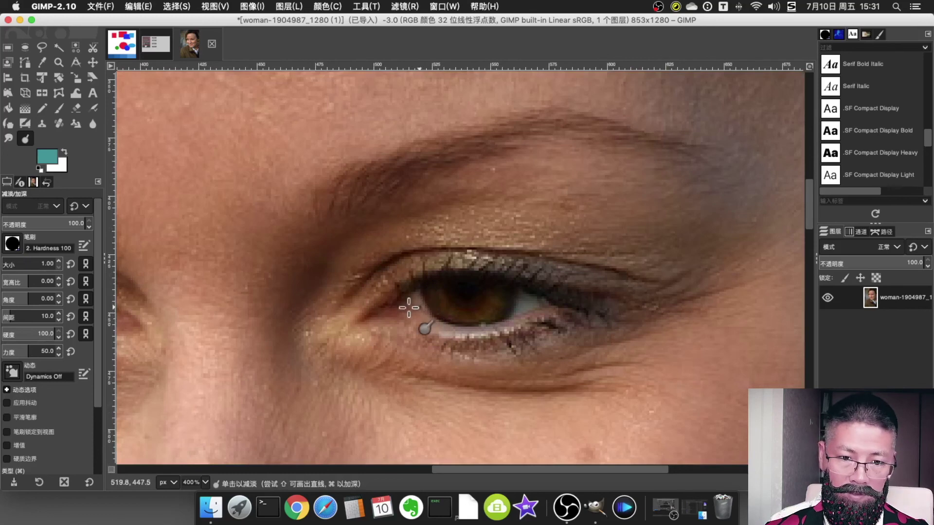
pyautogui.press(']')
pyautogui.press(']')
pyautogui.press(']')
# Dodge the white and iris of the right eye brighter.
pyautogui.moveTo(410, 299); pyautogui.dragTo(488, 317)
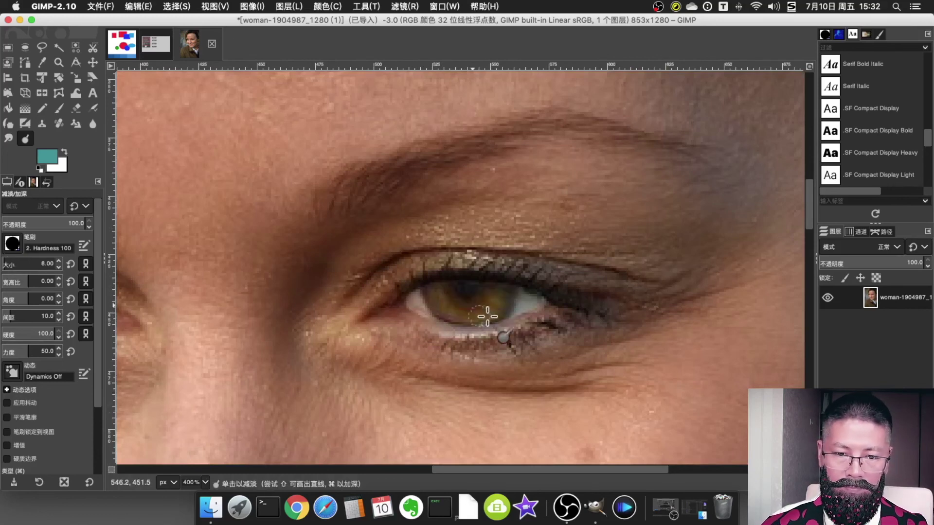
pyautogui.scroll(-5, 488, 317)
pyautogui.scroll(3, 700, 345)
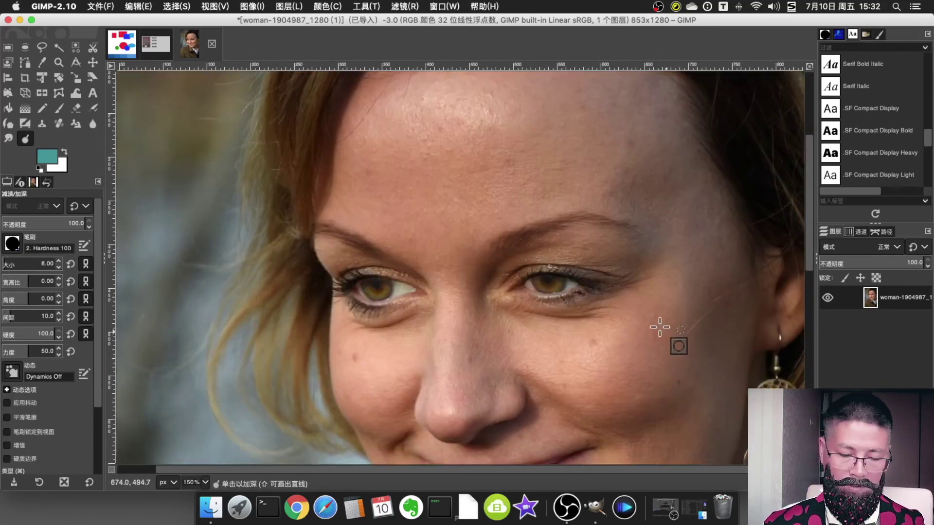
pyautogui.scroll(-5, 660, 327)
pyautogui.scroll(-3, 660, 327)
pyautogui.scroll(3, 660, 326)
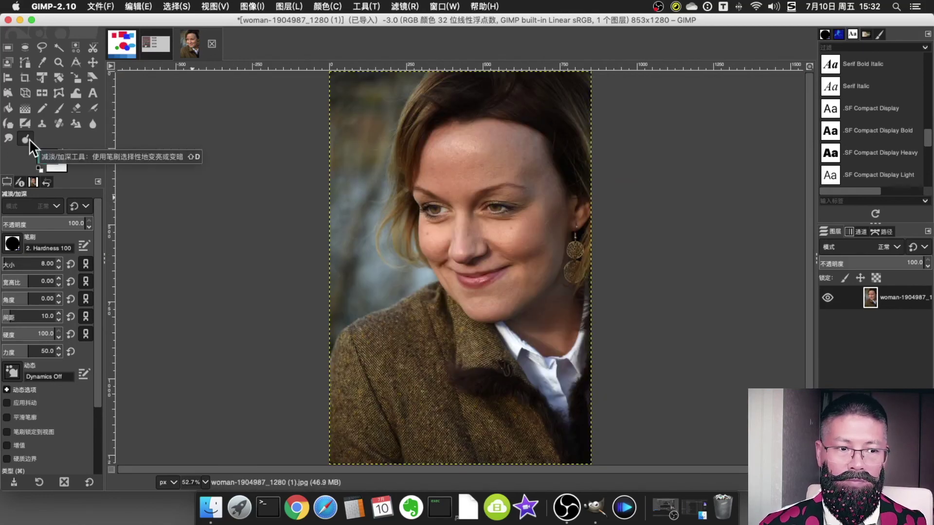